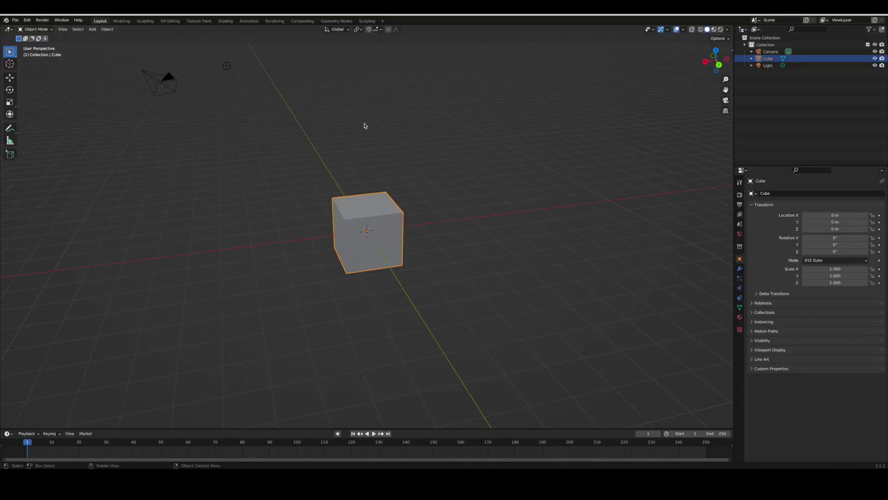
Replace the default cube with a mesh cylinder stretched to a Z scale of 1.222
click(344, 247)
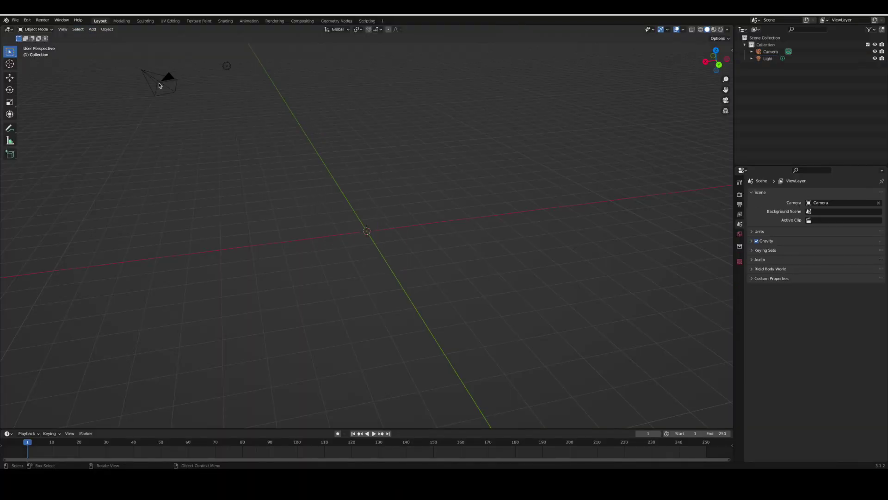
click(92, 29)
mouse_move(109, 37)
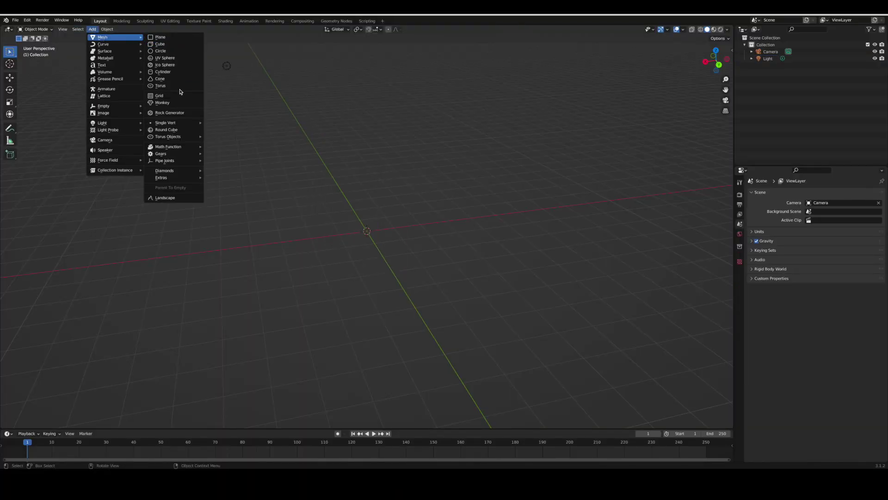
click(163, 72)
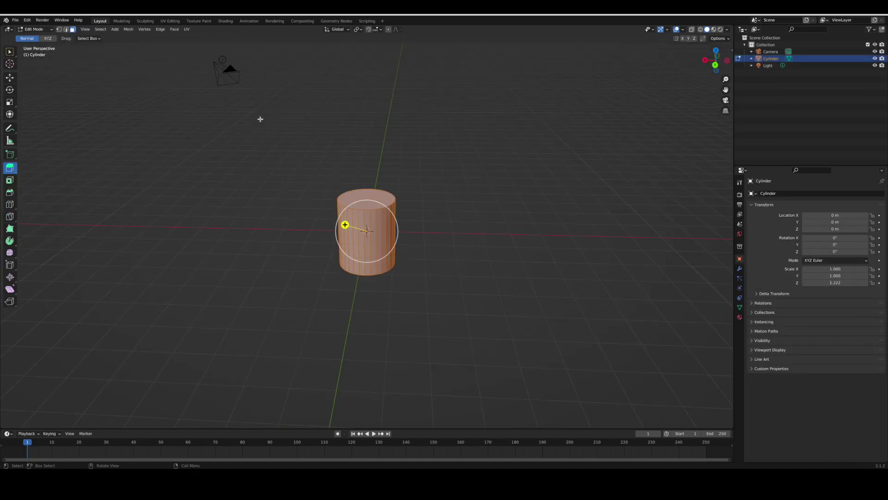
Select alternating groups of vertical side faces all the way around the cylinder
click(367, 200)
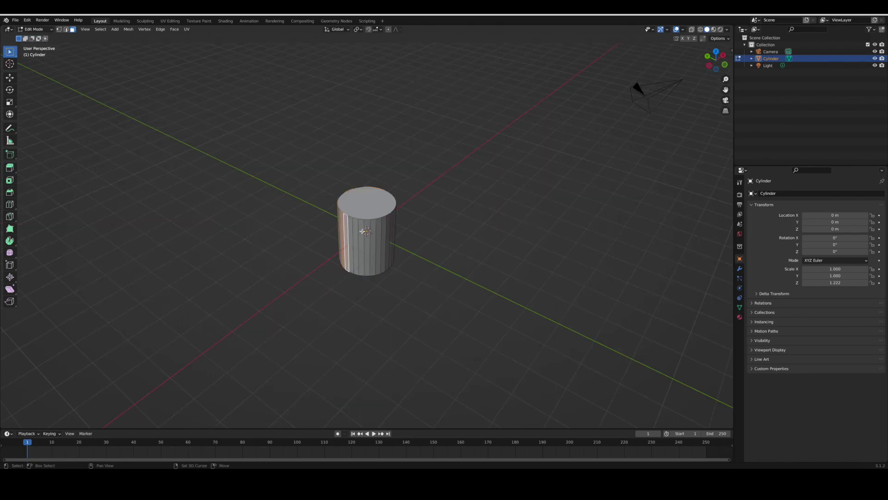
shift+click(363, 230)
shift+click(365, 227)
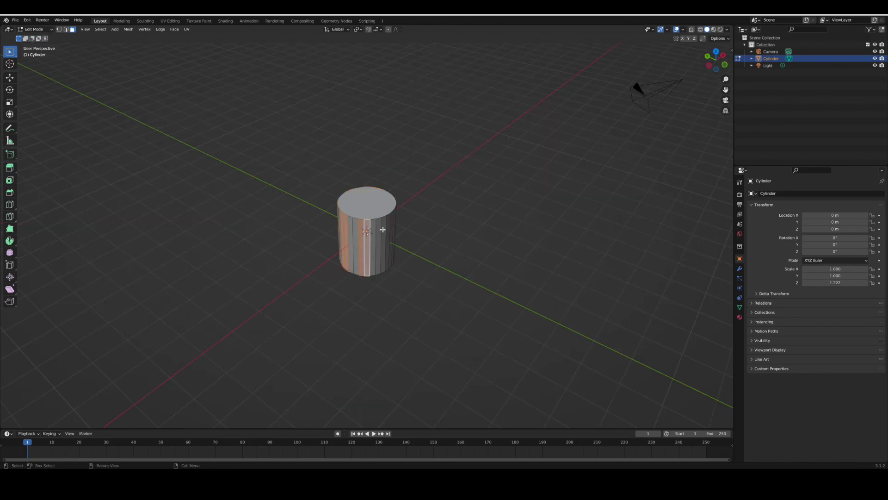
middle_drag(383, 229, 383, 229)
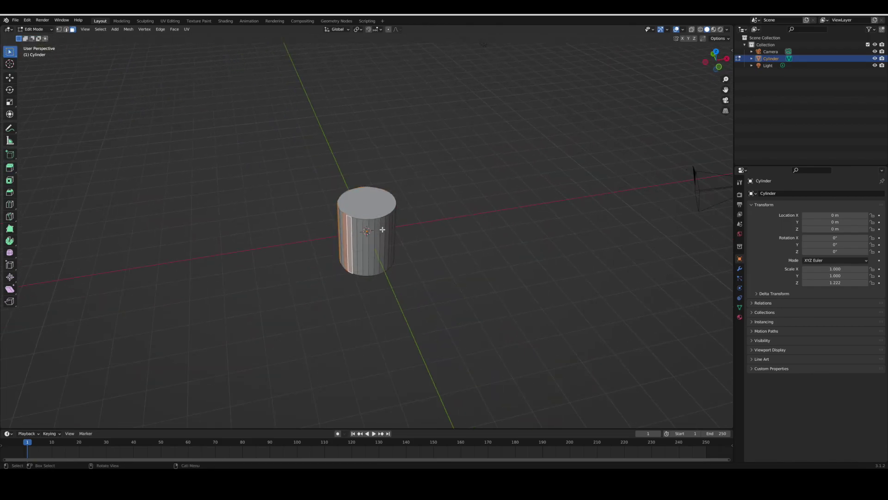
shift+click(366, 225)
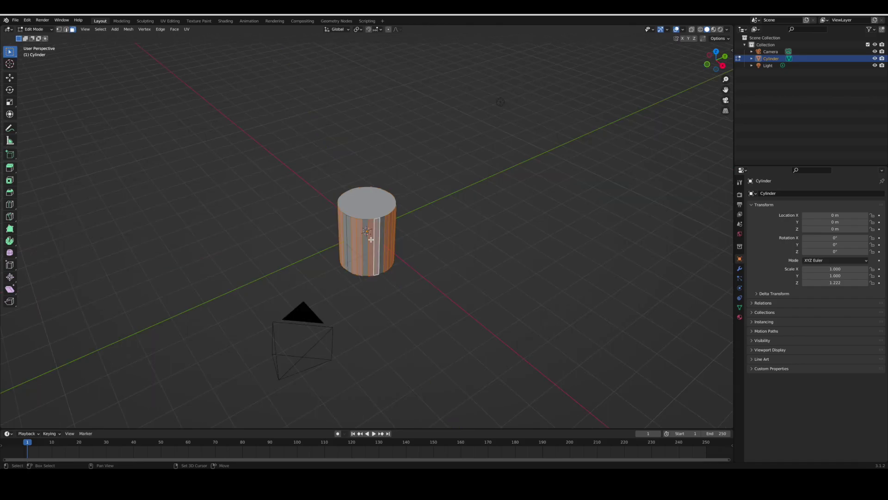
scroll(517, 201, right, 8)
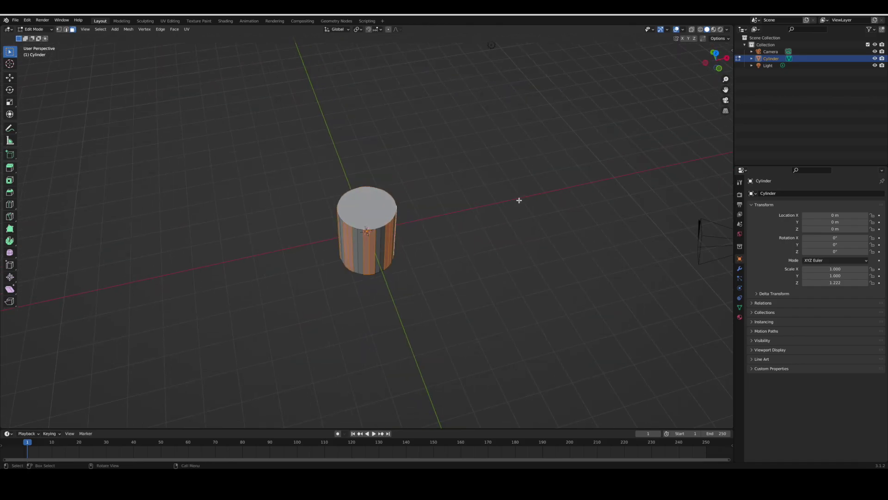
scroll(519, 202, right, 6)
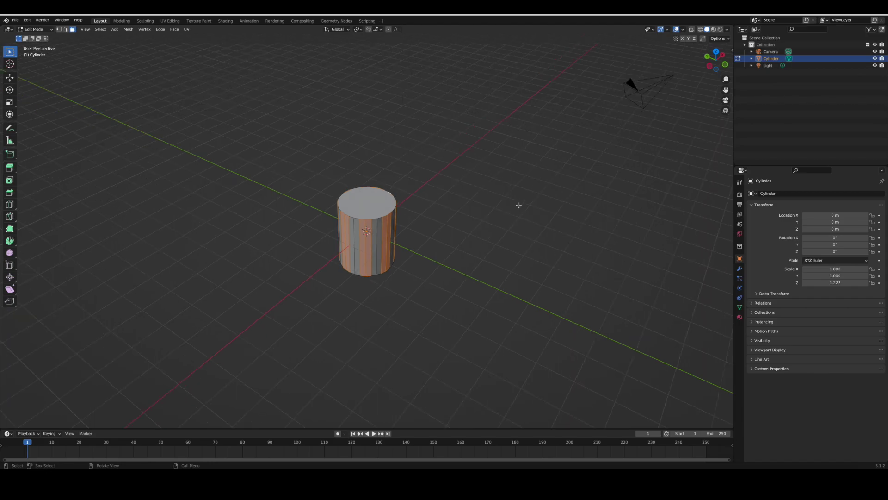
Inset the selected side faces by about 0.04 m and scale them outward to about 1.09 to form raised ribs
key(i)
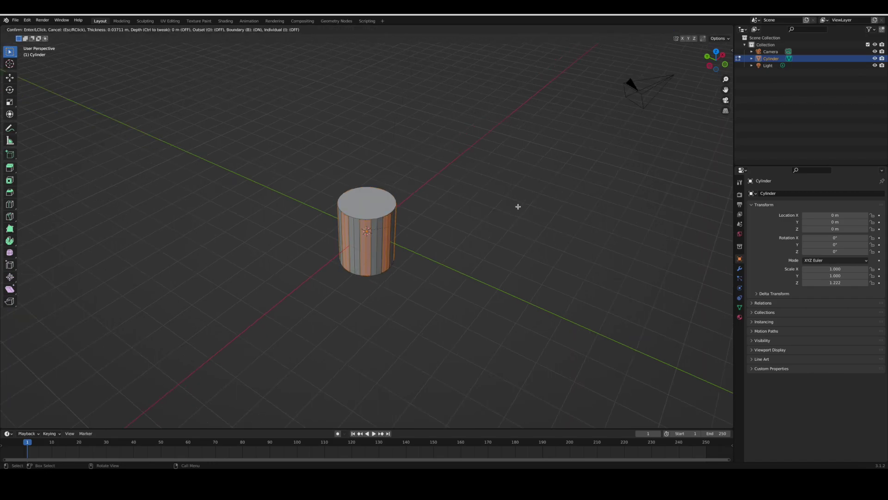
click(517, 208)
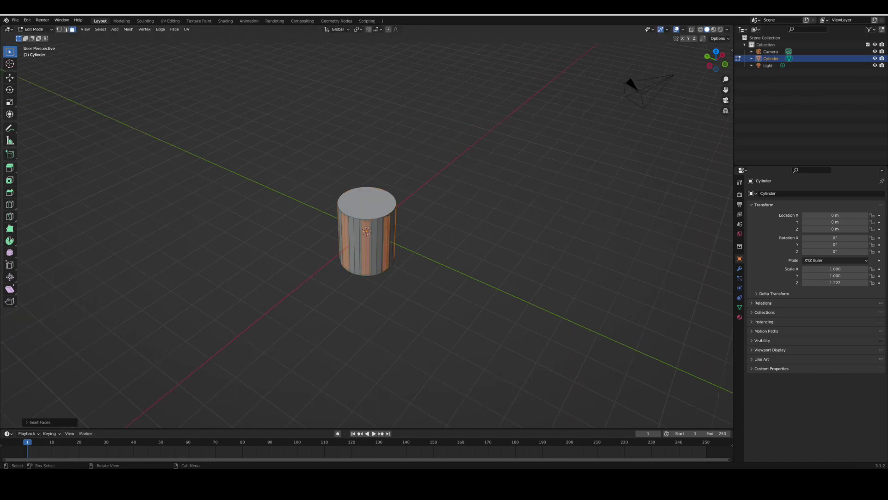
key(s)
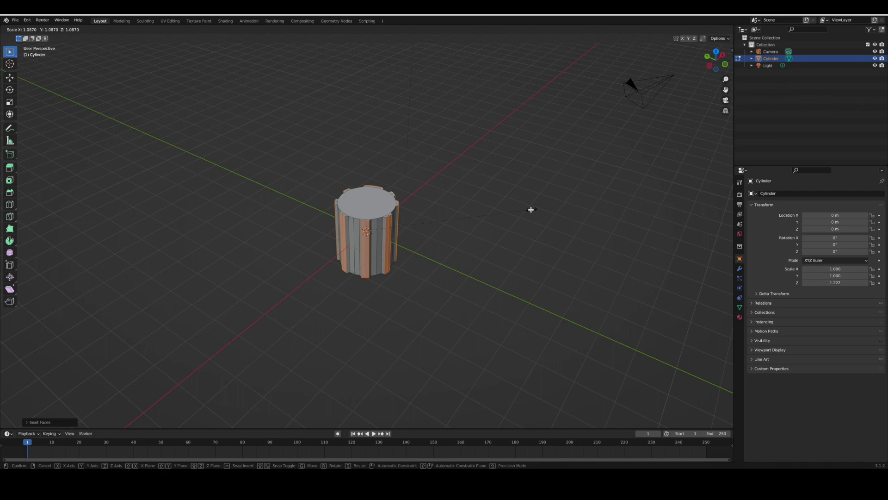
click(531, 210)
middle_drag(519, 213, 519, 212)
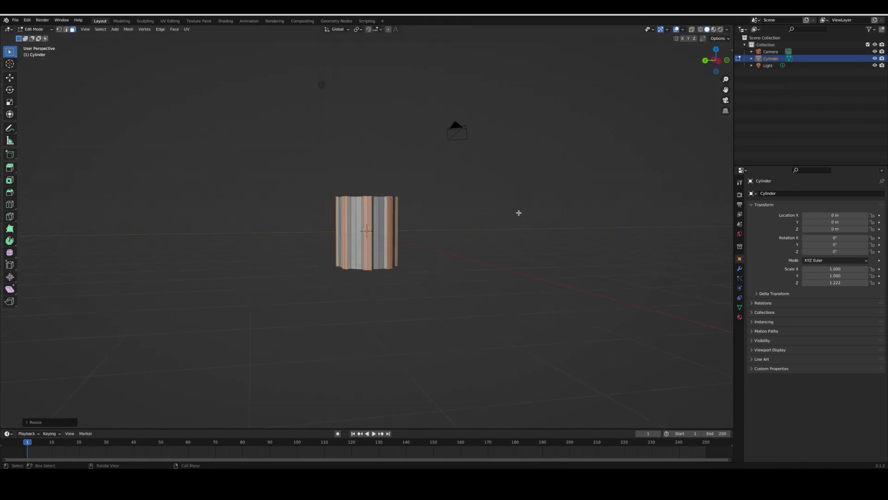
Select the cylinder's bottom geometry in front wireframe view and scale it down slightly to taper the body, returning to solid shading
key(KP_1)
key(shift+z)
key(alt+a)
drag(299, 255, 510, 288)
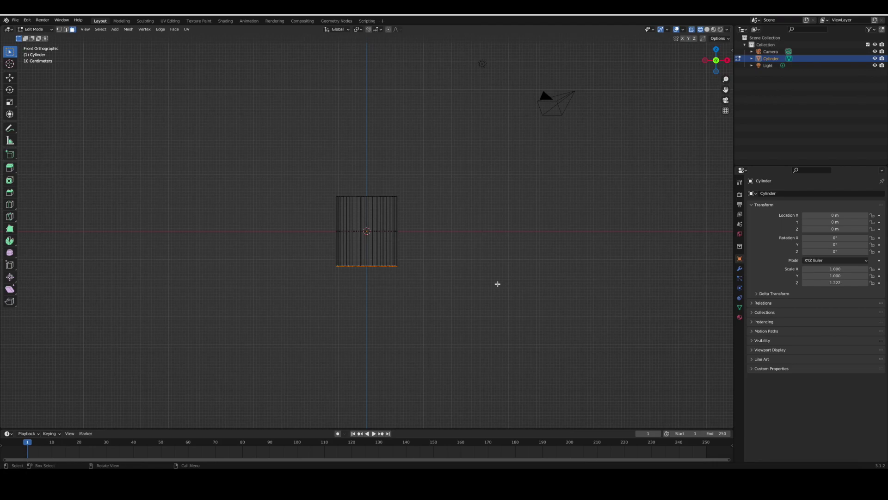
key(s)
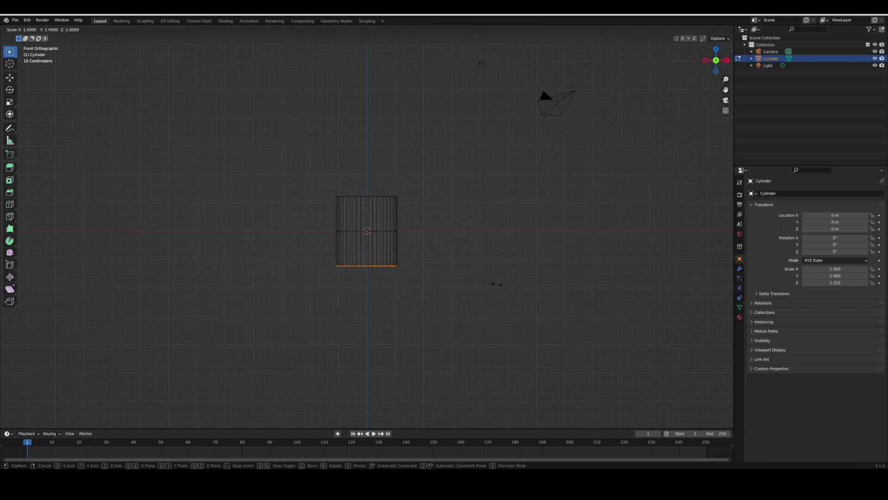
click(486, 282)
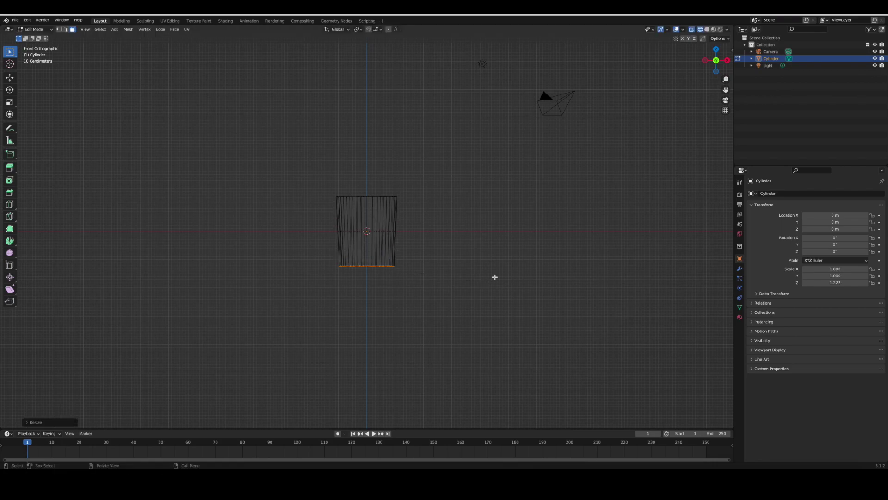
click(708, 29)
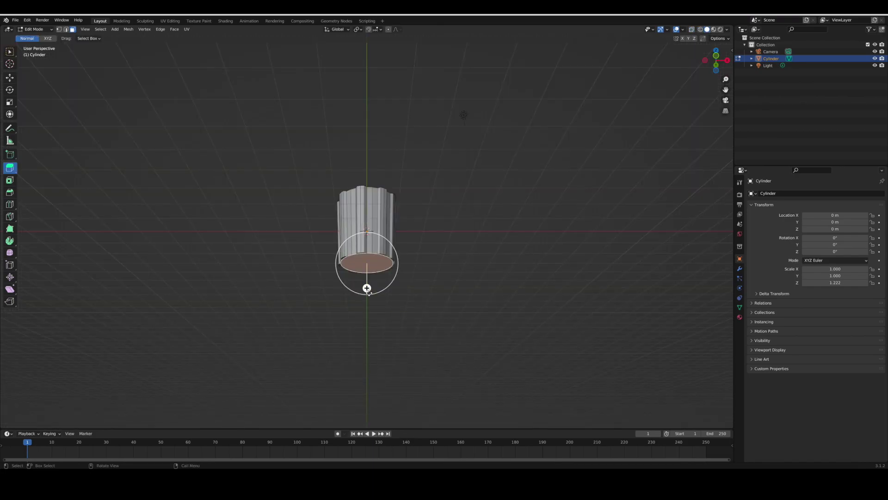
Extrude the bottom face slightly, scale it to about 1.02 and extrude it downward again to form a base band
drag(366, 287, 567, 259)
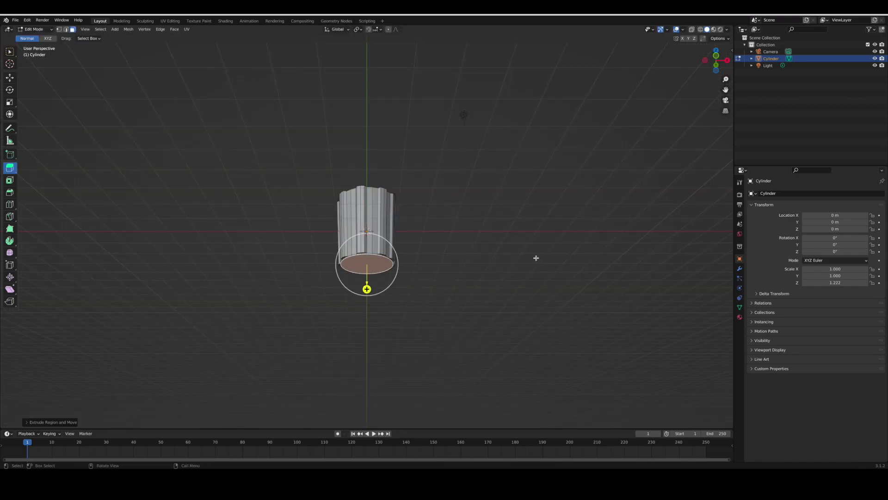
middle_drag(536, 257, 439, 245)
key(s)
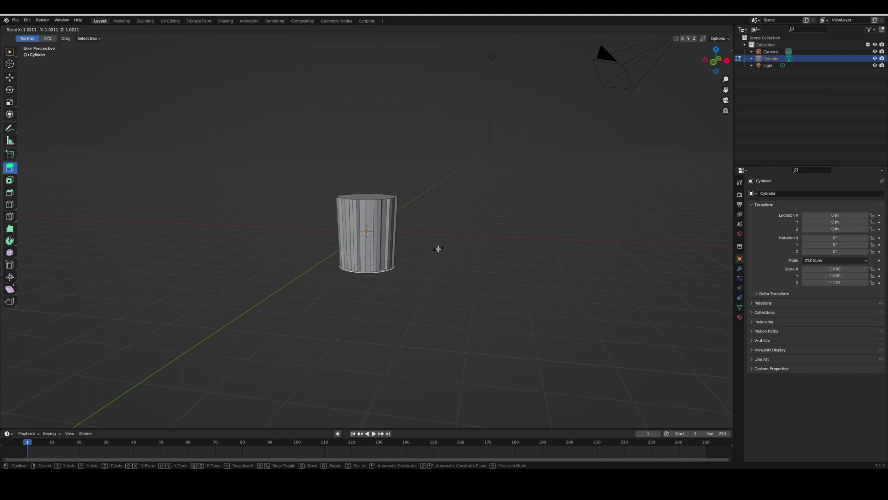
click(438, 249)
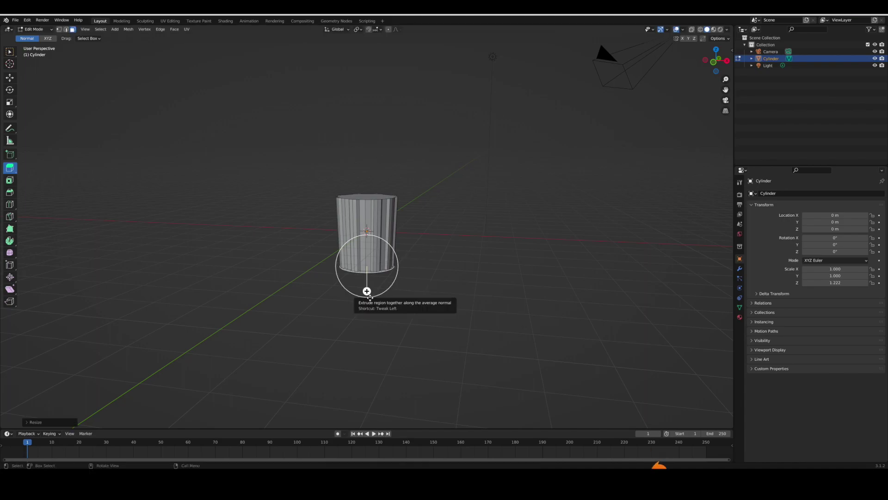
drag(367, 291, 373, 304)
Add a single loop cut around the base band and scale the new edge loop
click(11, 205)
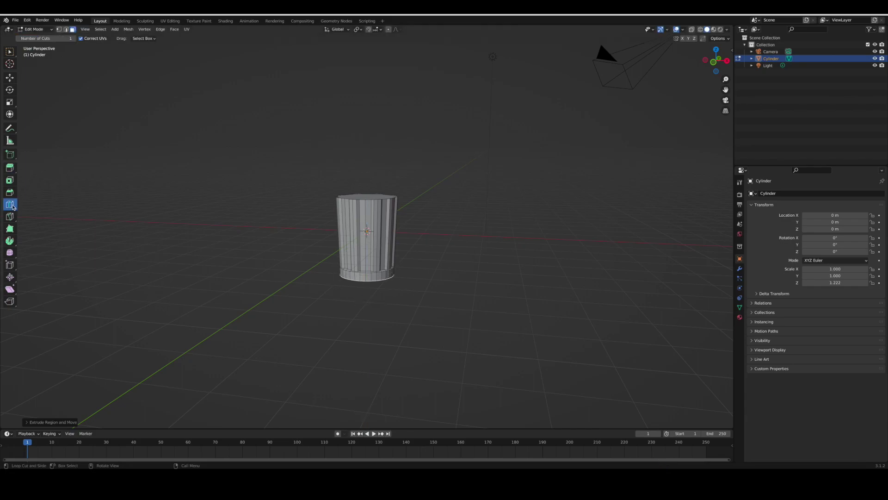
click(345, 275)
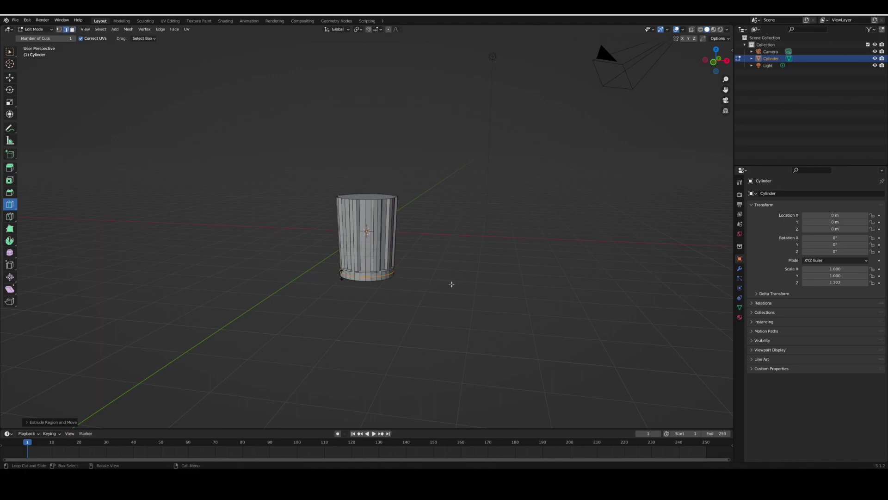
key(s)
click(513, 288)
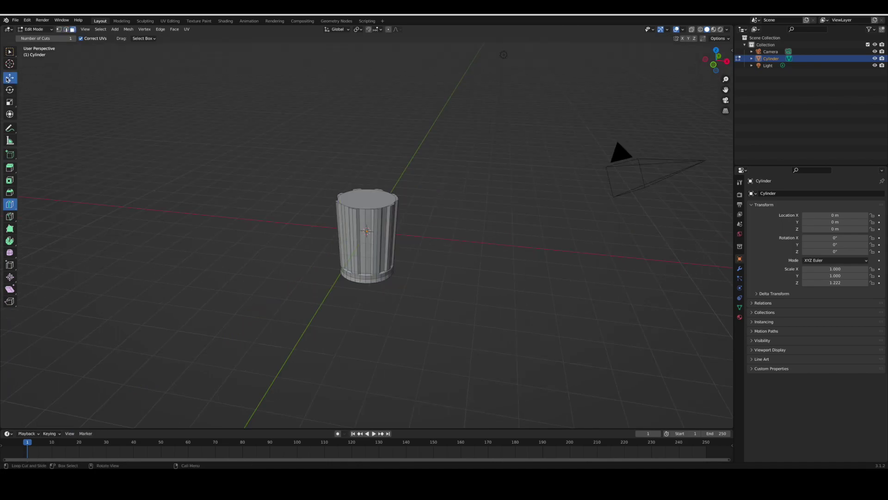
Extrude the cylinder's top face upward slightly and scale it to about 1.05 to form a protruding lip
click(9, 78)
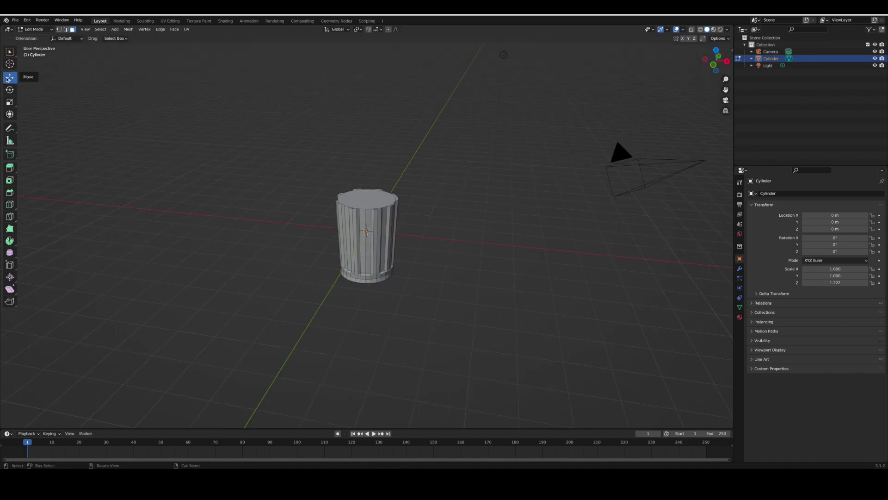
click(349, 203)
key(e)
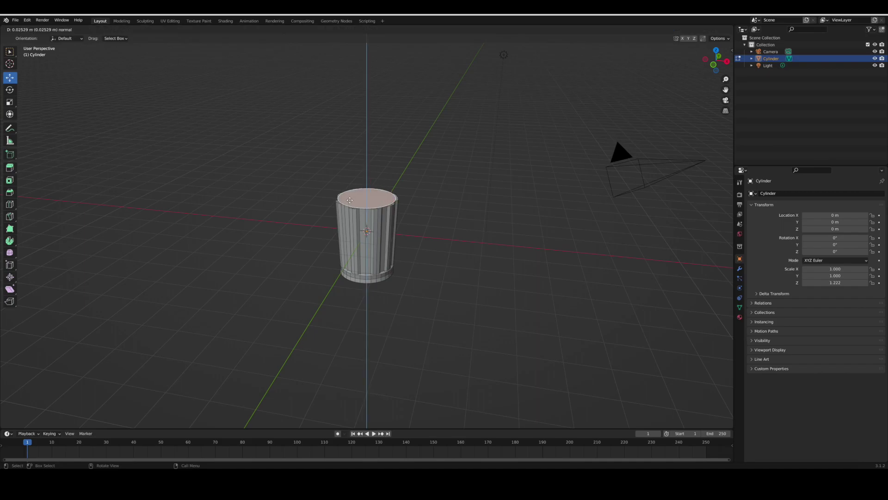
click(350, 200)
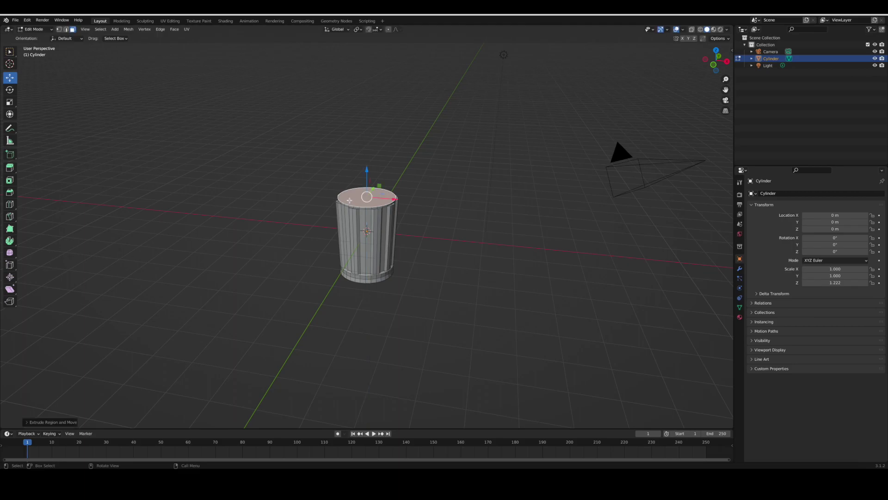
key(s)
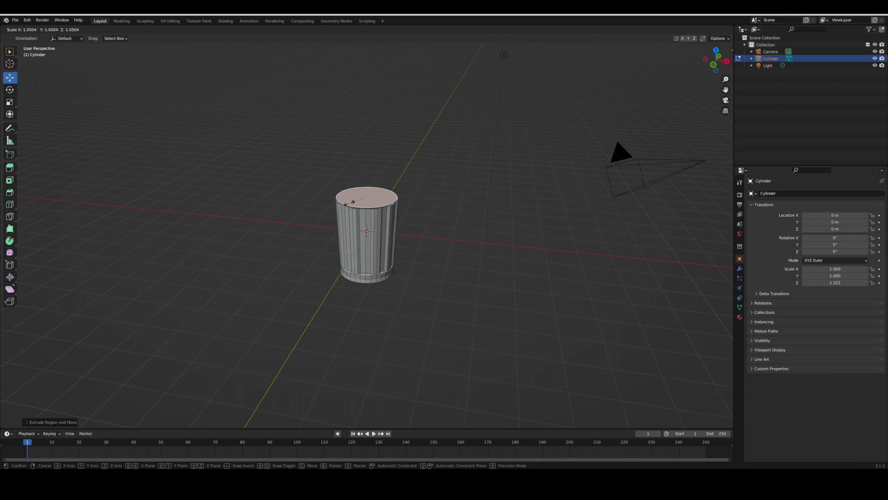
click(349, 202)
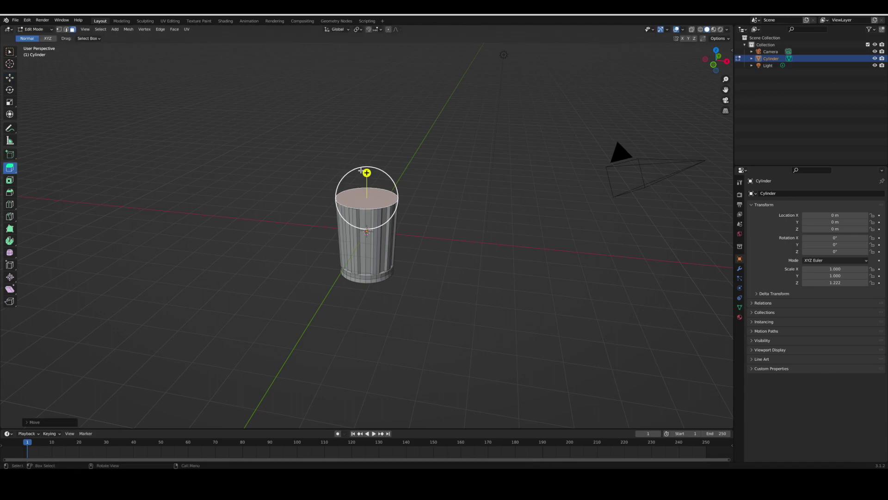
Extrude the top face upward into a rim band and scale a loop cut added around that band
drag(367, 170, 368, 158)
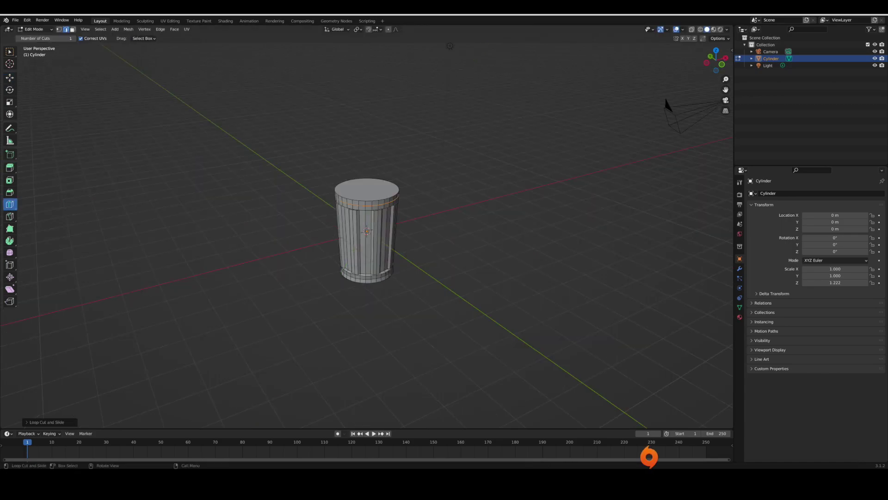
key(s)
click(490, 192)
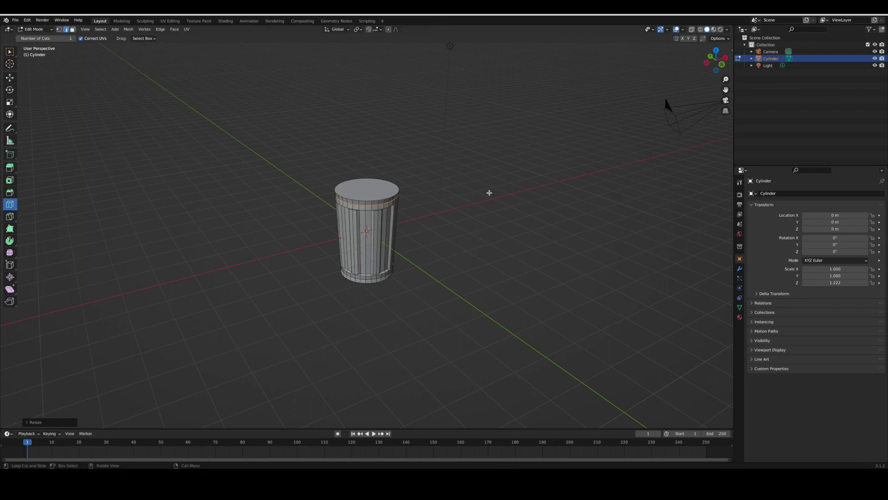
key(Tab)
middle_drag(490, 195, 490, 194)
key(Tab)
Extrude the top face up slightly from the rim and scale the new face in a little
click(10, 168)
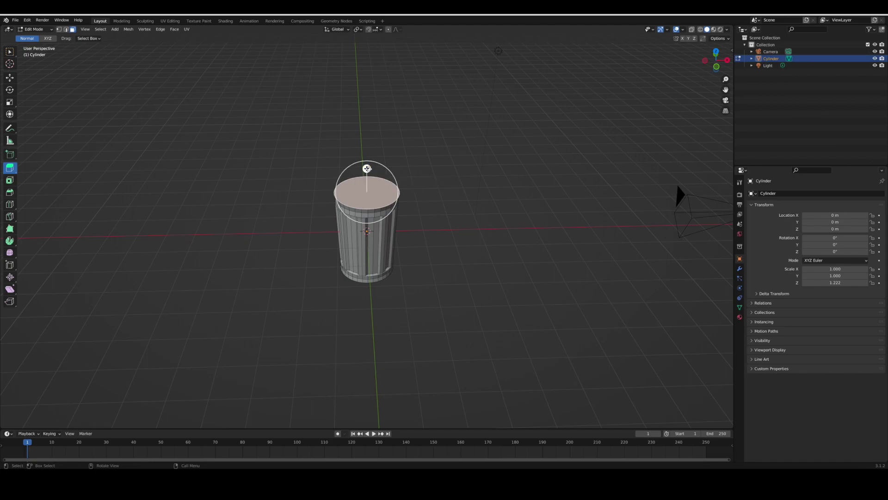
drag(367, 168, 382, 169)
key(s)
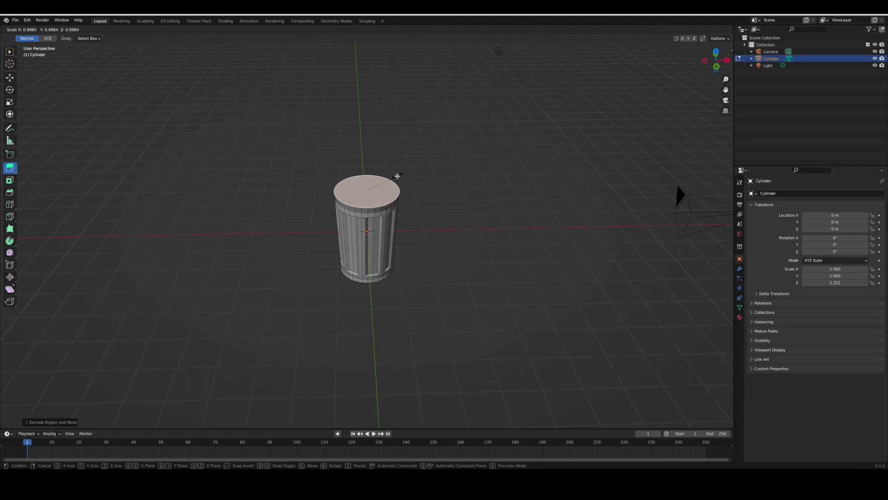
click(398, 176)
Move the top face down slightly inside the rim and scale it to about 1.04 so its edge protrudes
middle_drag(354, 193, 371, 170)
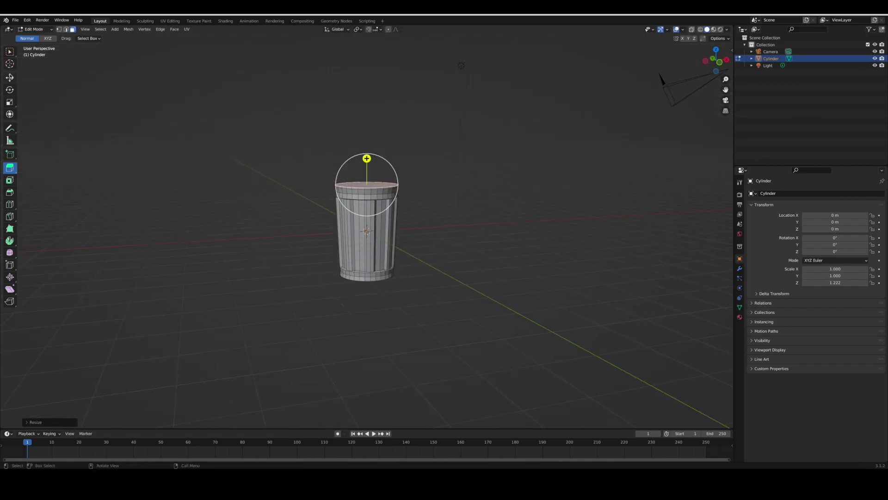
click(9, 77)
drag(366, 160, 334, 172)
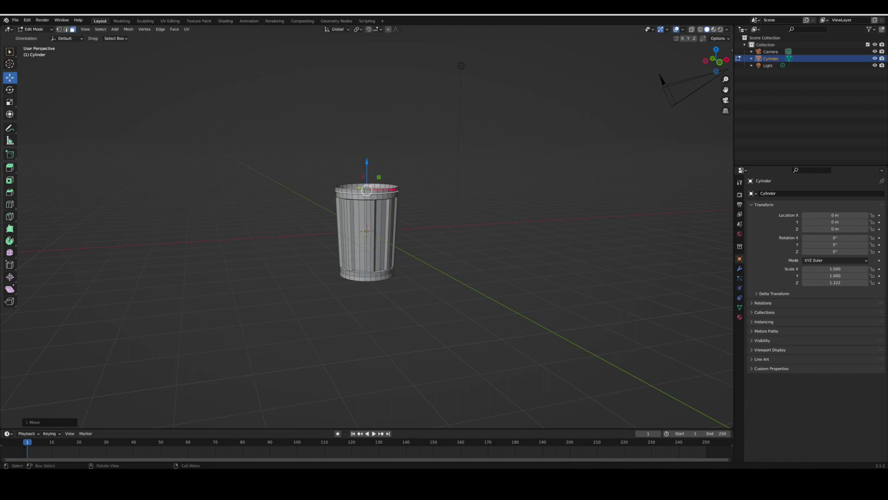
key(s)
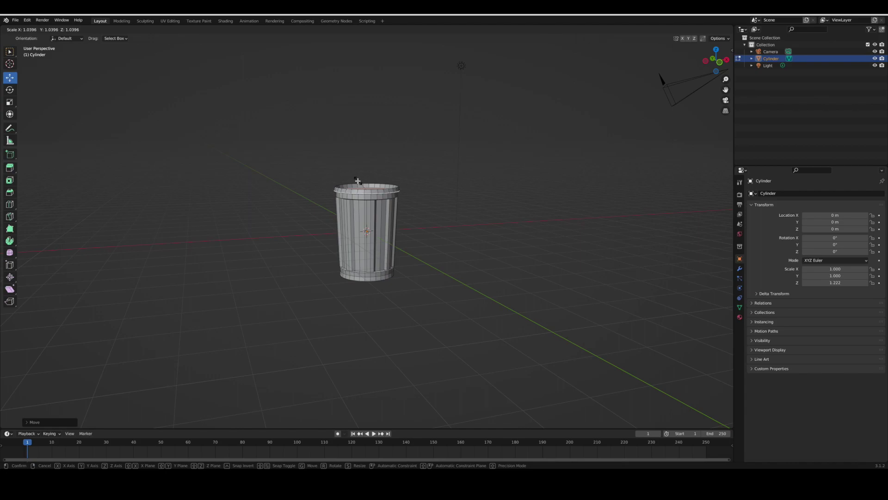
click(357, 181)
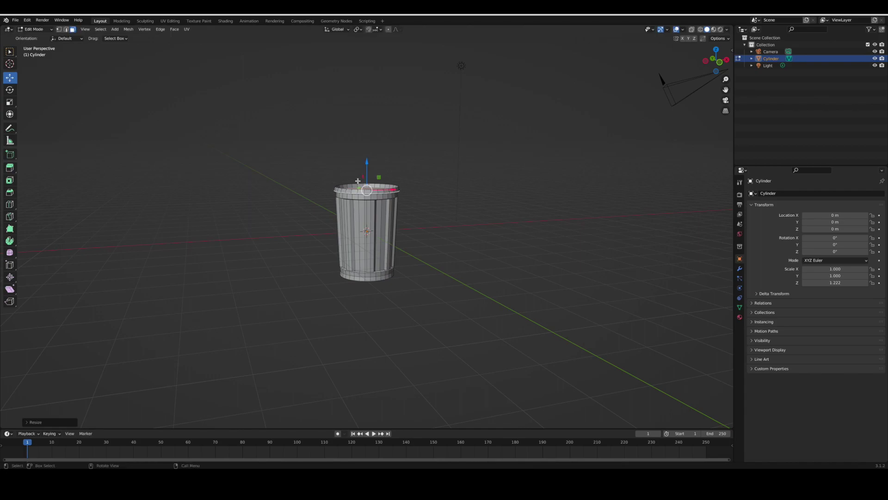
Delete the topmost edge loop of the rim, selecting it in wireframe from the left orthographic view
click(66, 30)
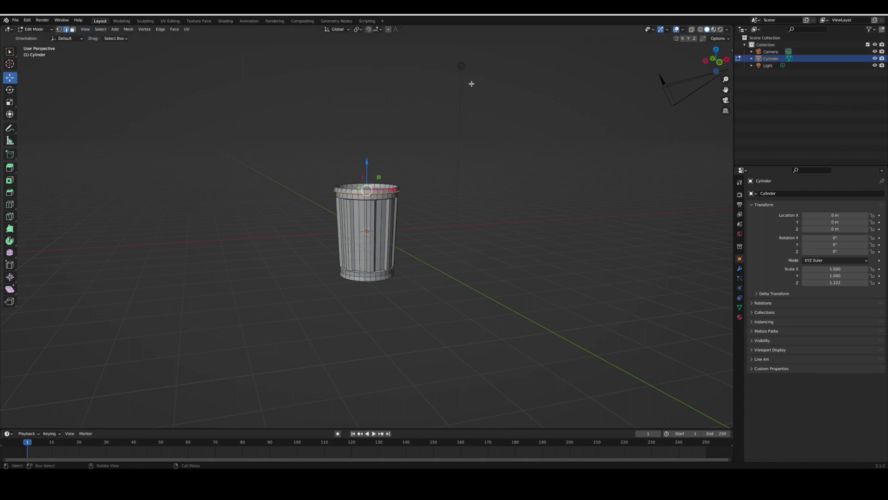
click(707, 61)
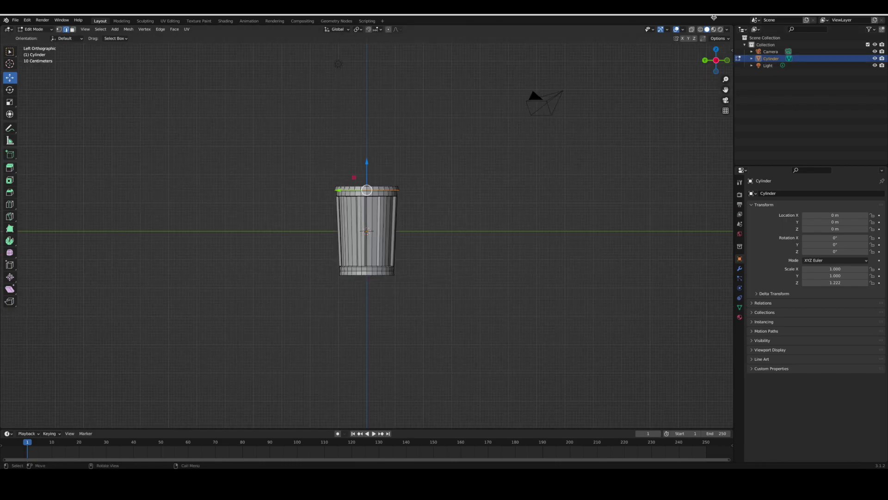
click(700, 29)
drag(165, 118, 504, 186)
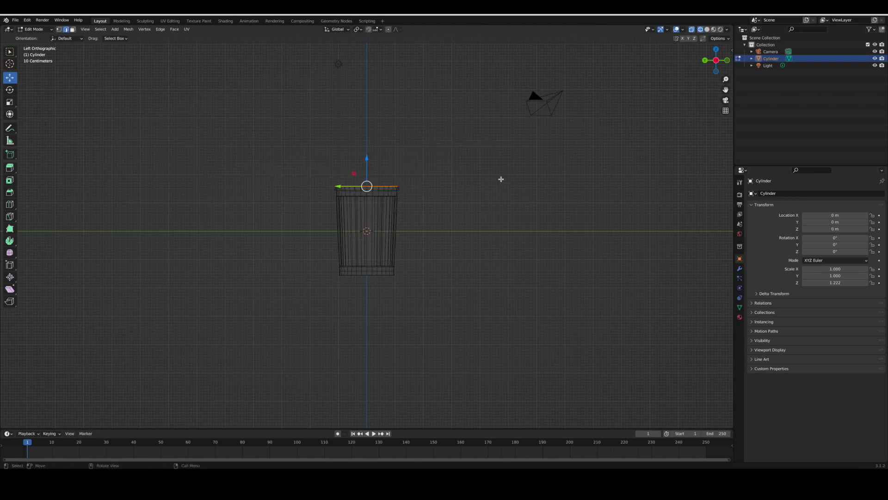
click(501, 179)
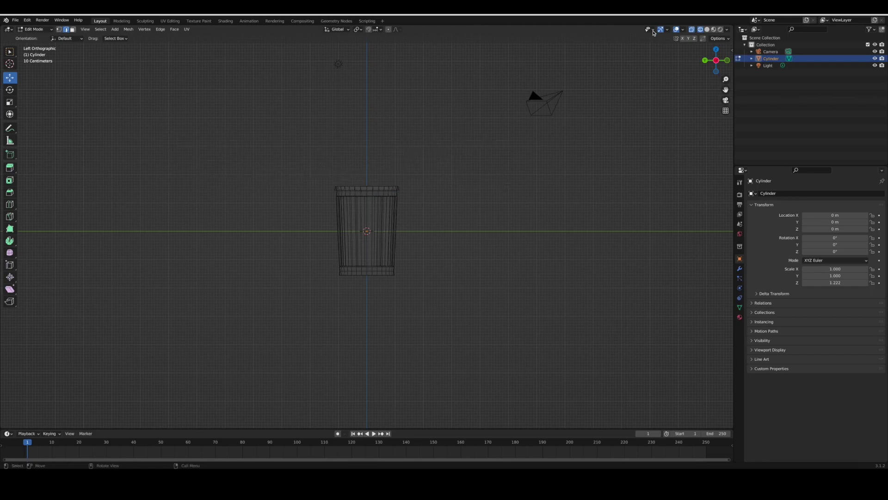
click(707, 29)
middle_drag(653, 62, 598, 89)
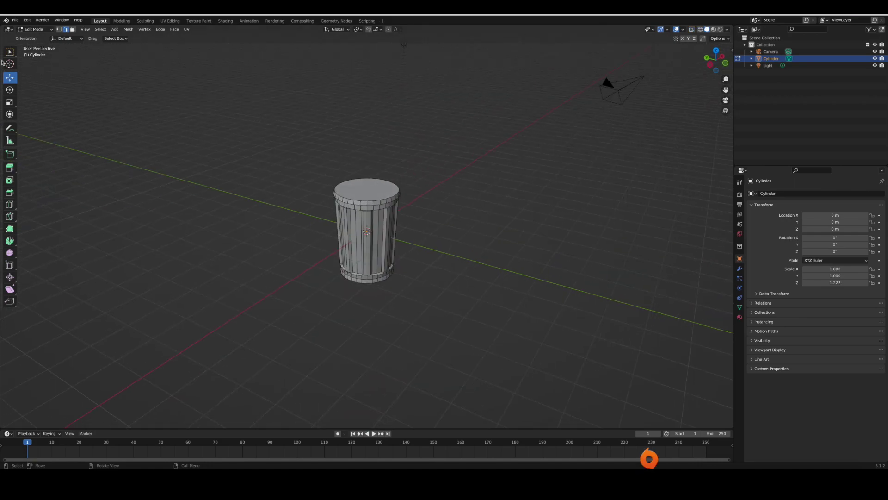
Extrude the top face upward, scale it to about 0.5 and lower it slightly to form a shallow sloping lid
click(73, 30)
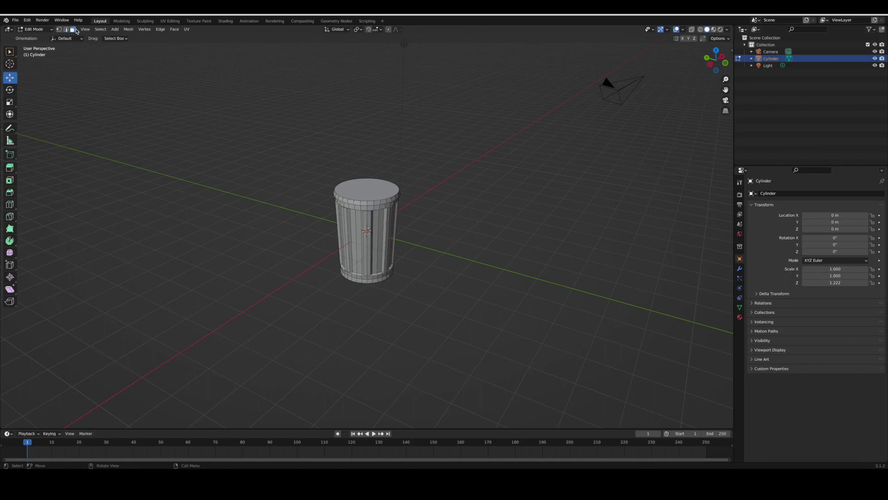
click(357, 193)
click(14, 171)
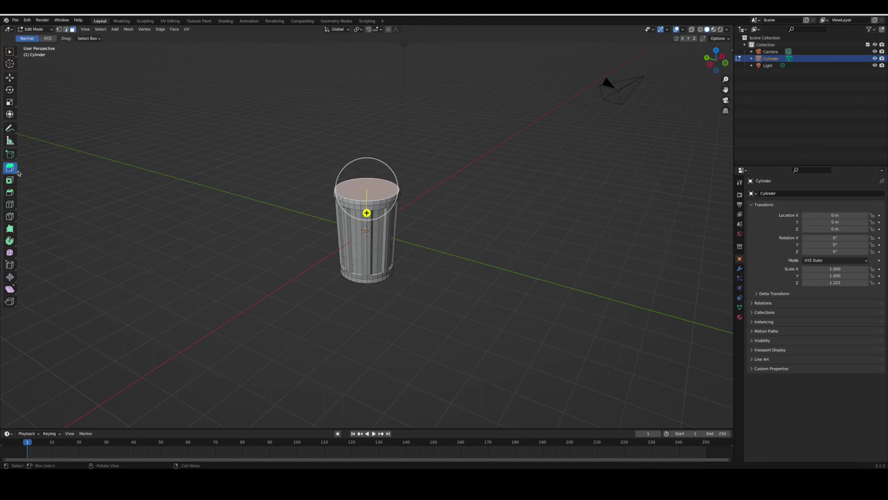
drag(367, 211, 398, 208)
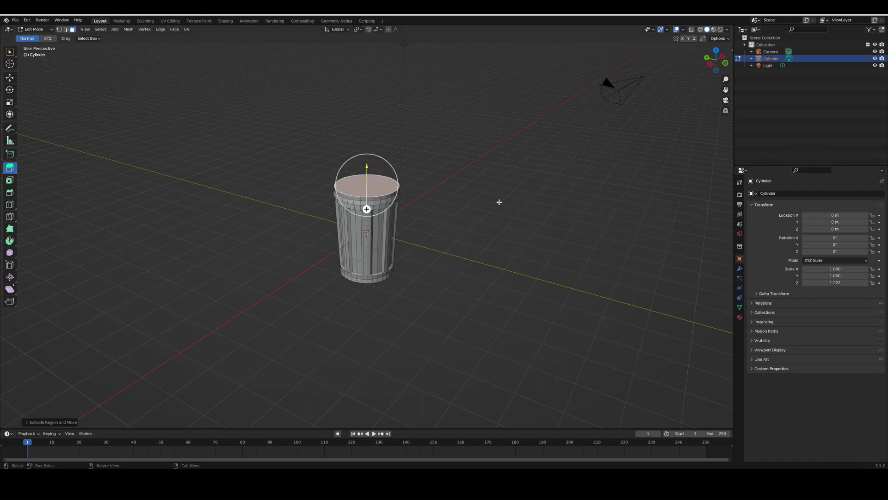
key(s)
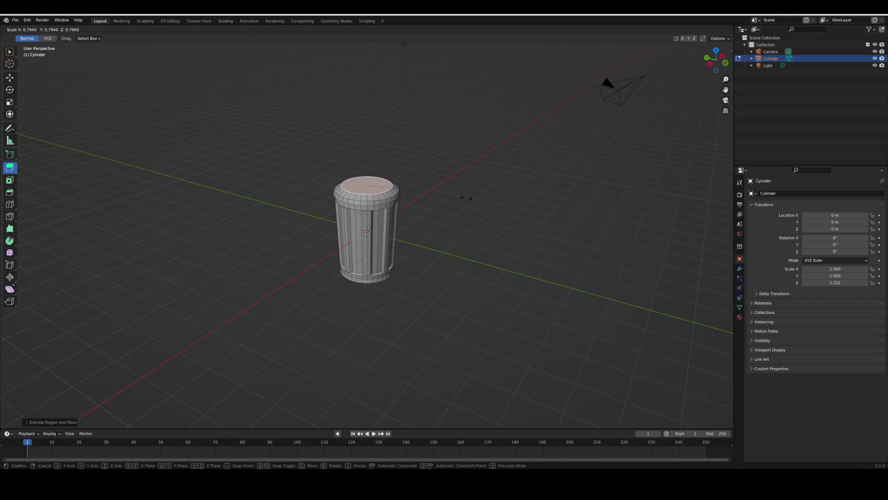
mouse_move(438, 197)
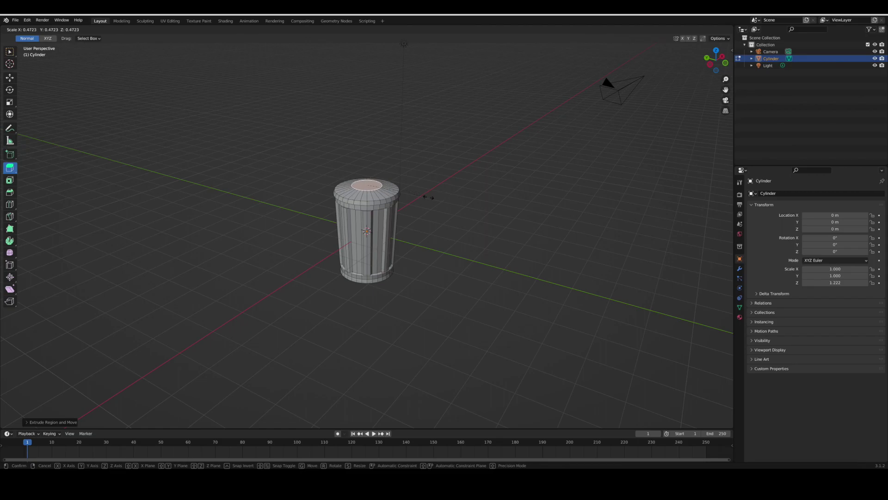
click(432, 199)
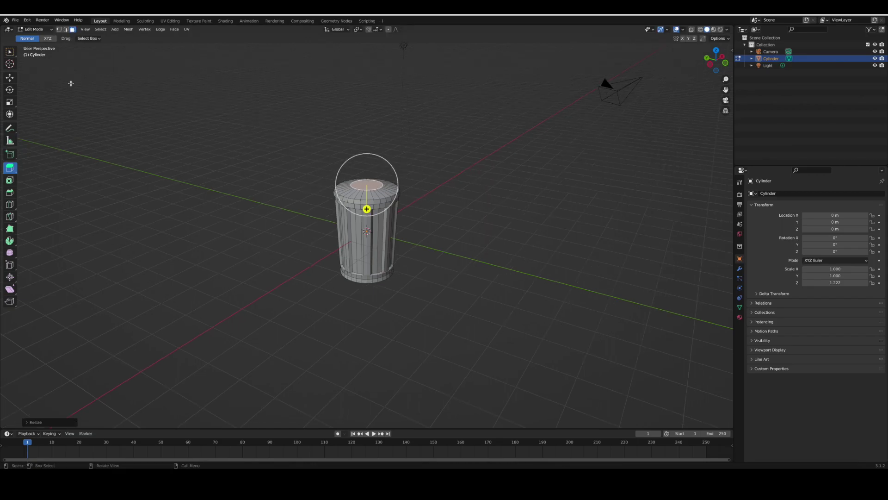
click(7, 79)
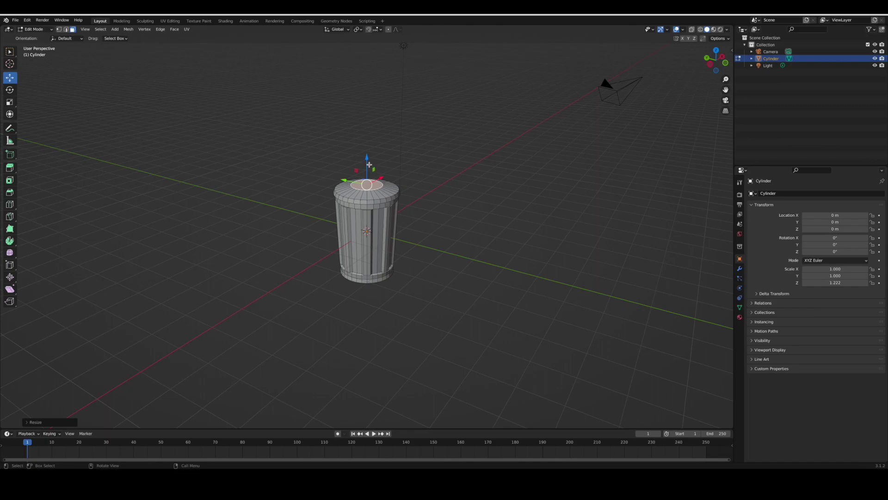
drag(369, 165, 370, 165)
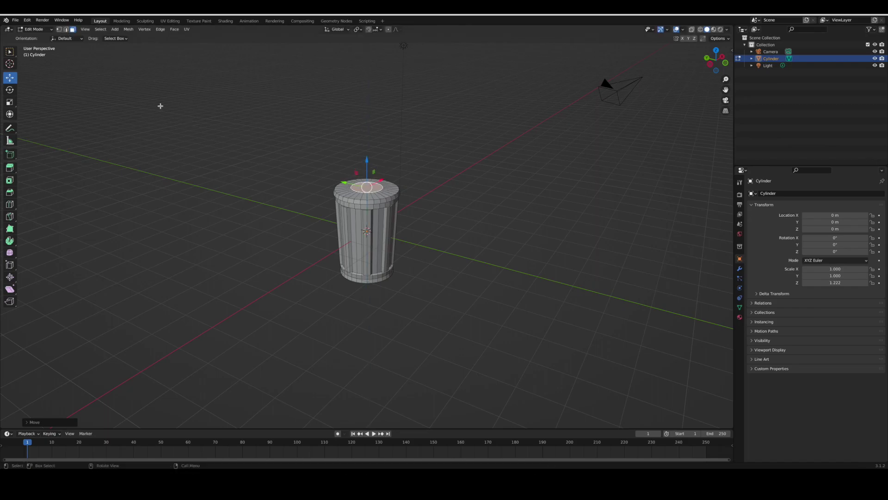
Add a cube to the mesh and move it straight up along Z, clear of the lid
click(115, 29)
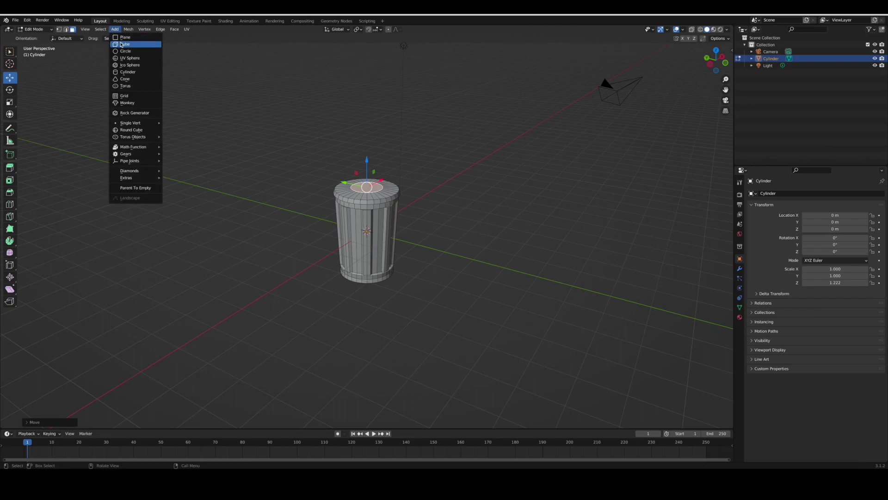
click(122, 45)
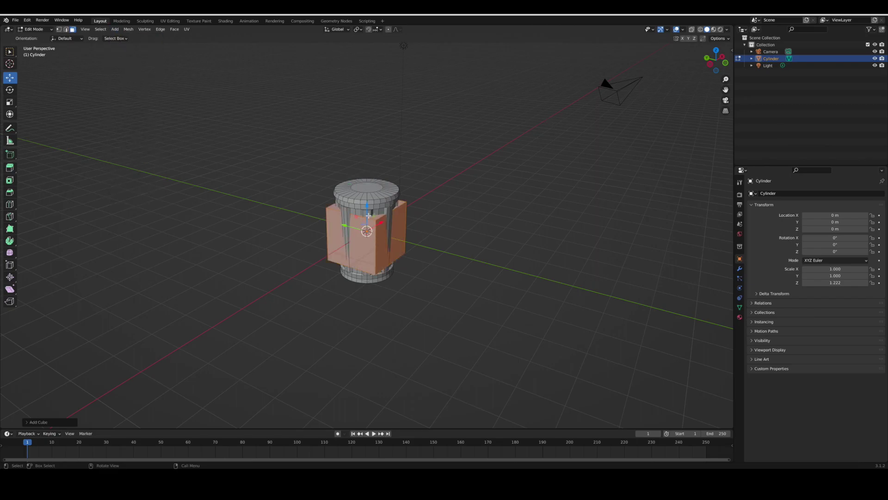
key(g)
key(z)
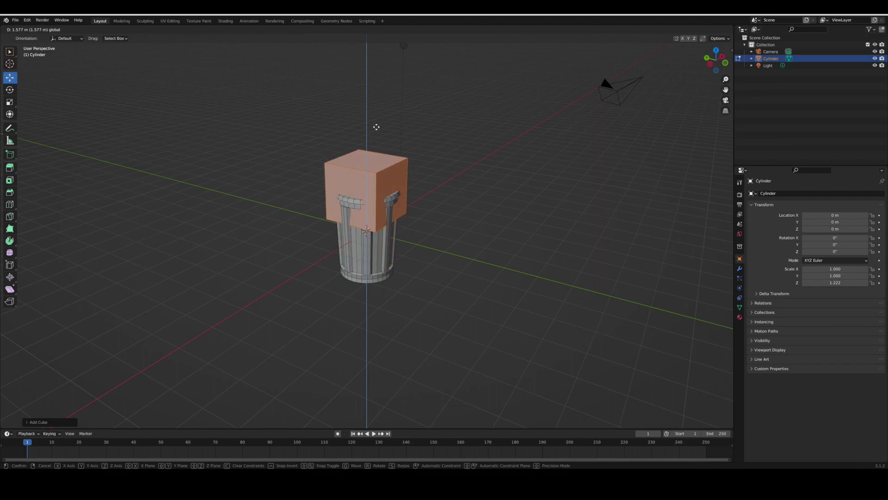
click(377, 83)
Scale the cube down to about 0.05 and stretch it about 6 times along Y into a thin handle bar
key(s)
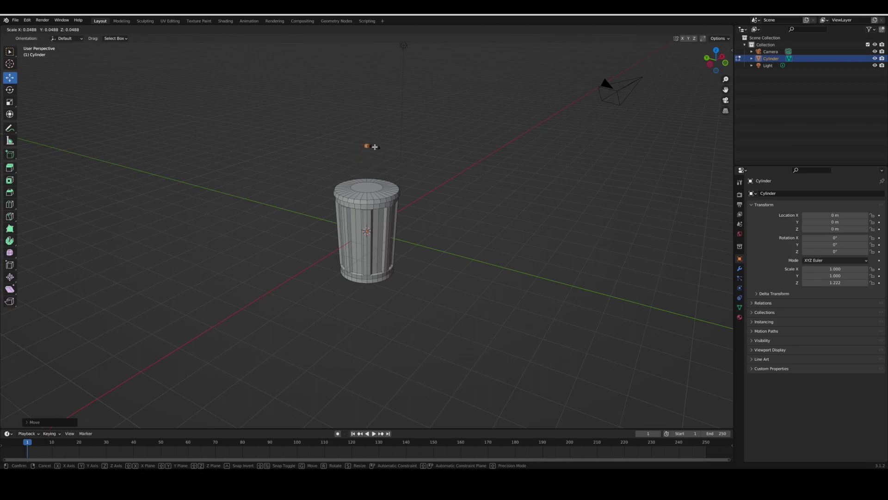
click(374, 147)
key(s)
key(y)
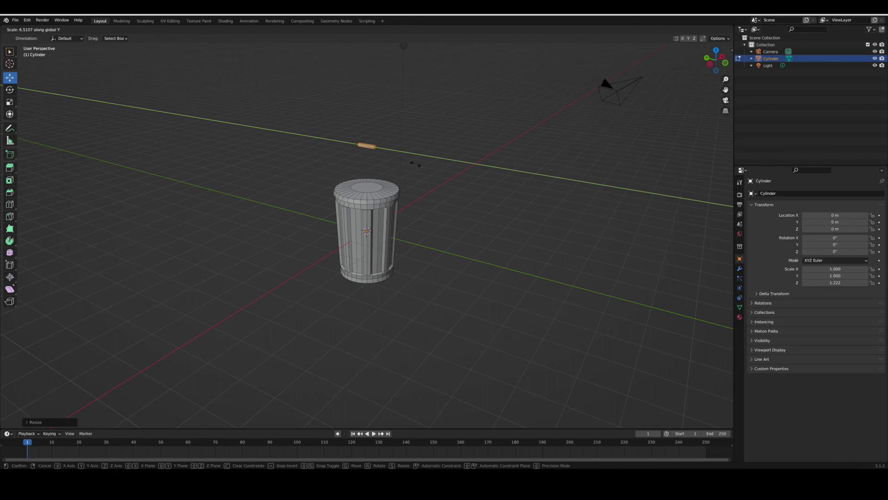
click(411, 165)
Inset the handle bar's two end faces by about 0.013 m and scale them to about 1.55 to lengthen the ends
middle_drag(410, 165, 353, 150)
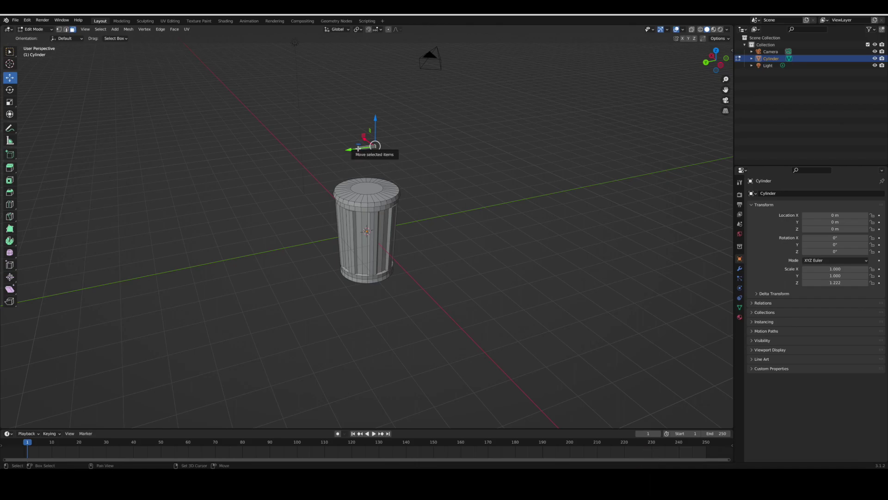
shift+click(359, 148)
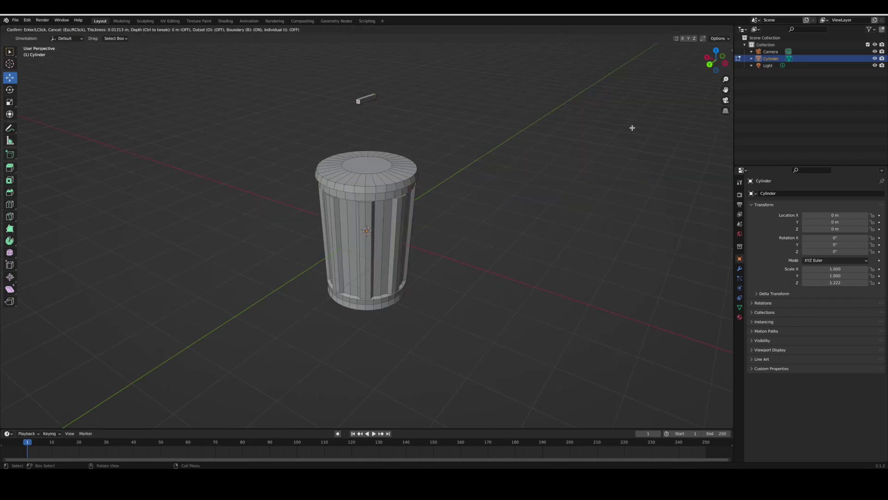
click(632, 128)
key(s)
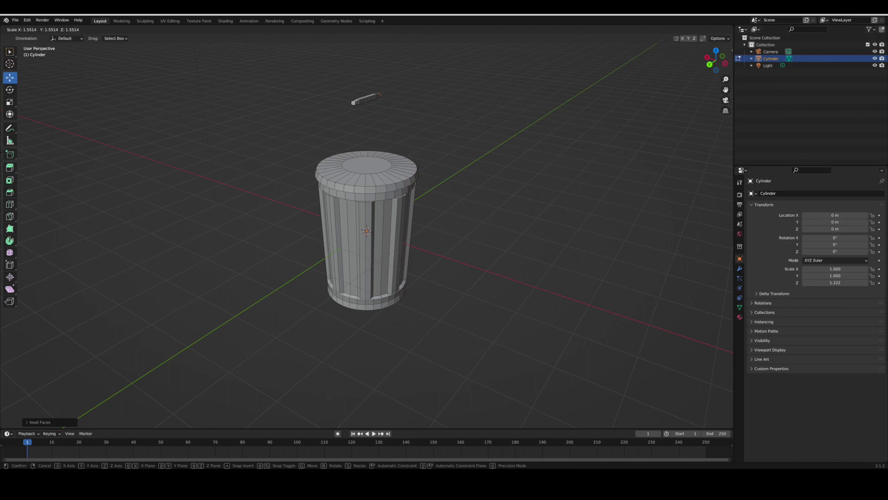
click(463, 150)
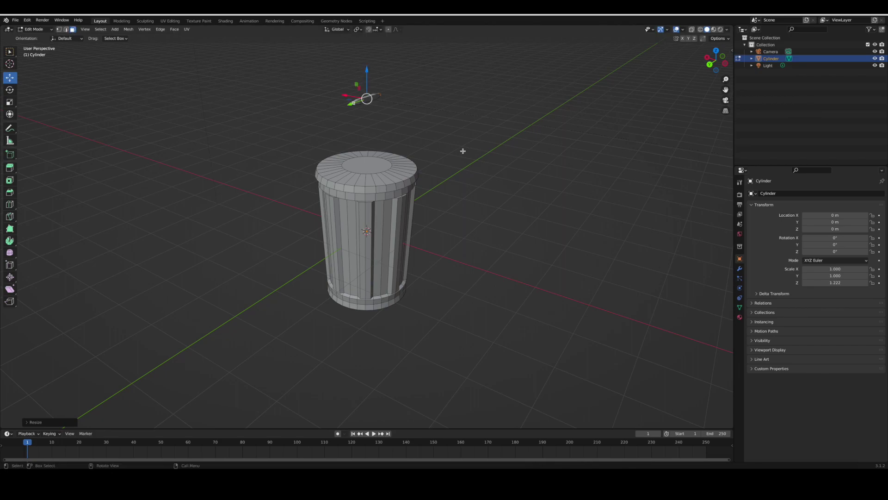
Extrude the underside faces at both ends of the handle bar downward about 0.18 m to form its legs
middle_drag(431, 188, 462, 151)
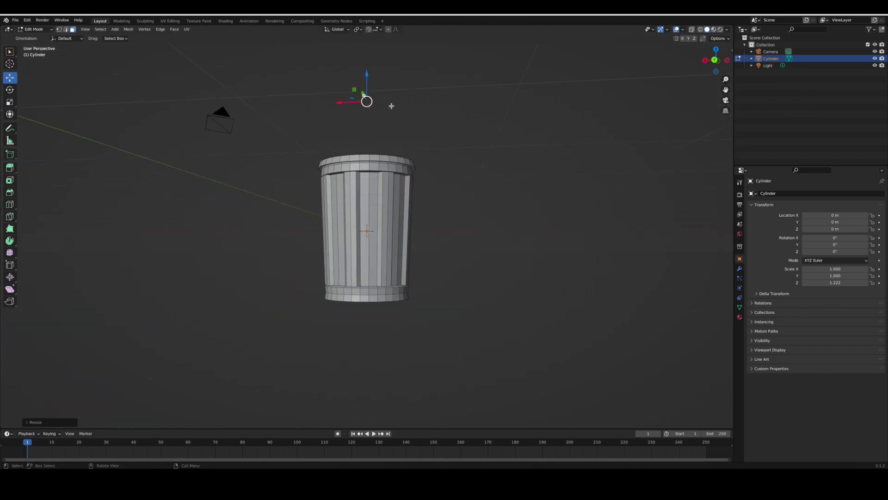
drag(366, 101, 365, 98)
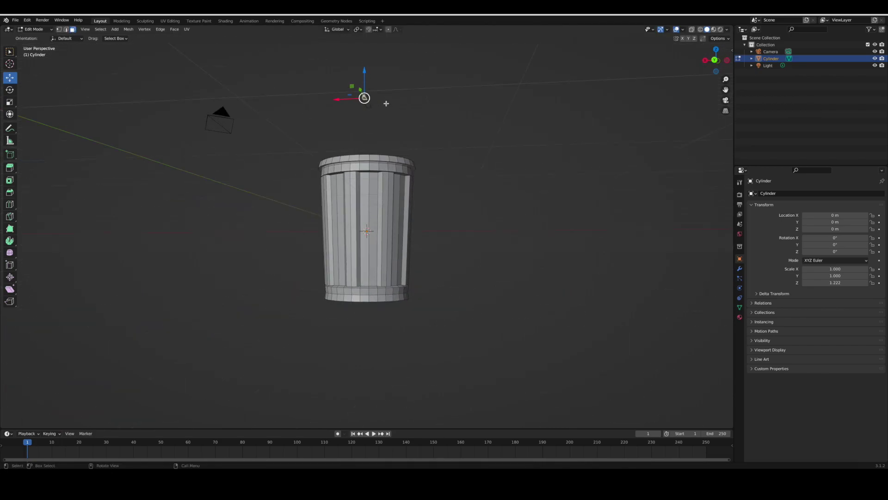
middle_drag(386, 104, 378, 125)
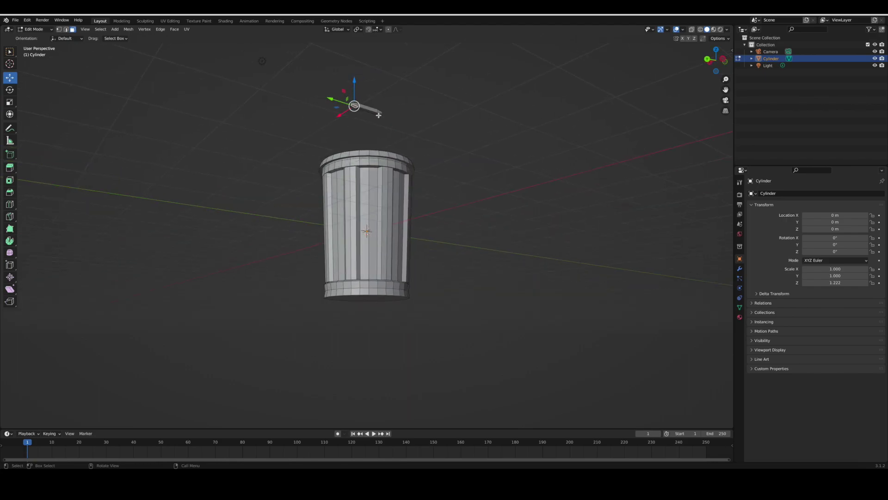
shift+click(379, 114)
click(9, 168)
drag(367, 86, 368, 95)
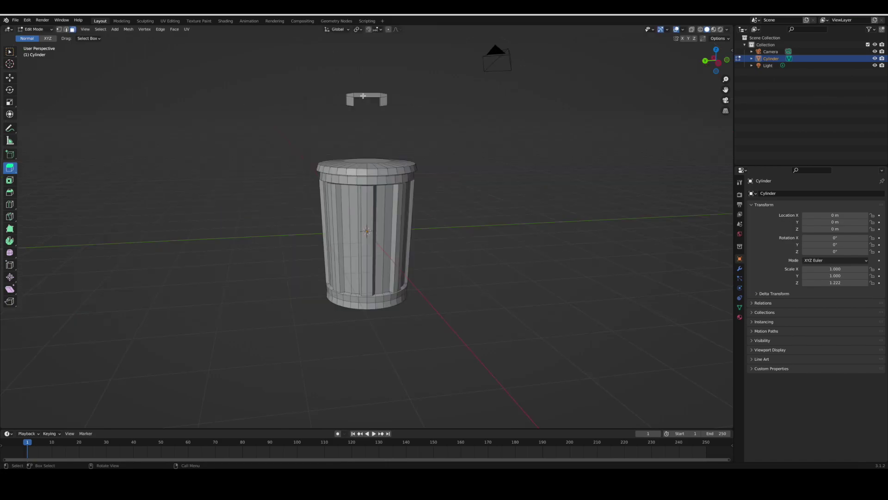
Select the whole linked handle and lower it onto the top of the lid
key(l)
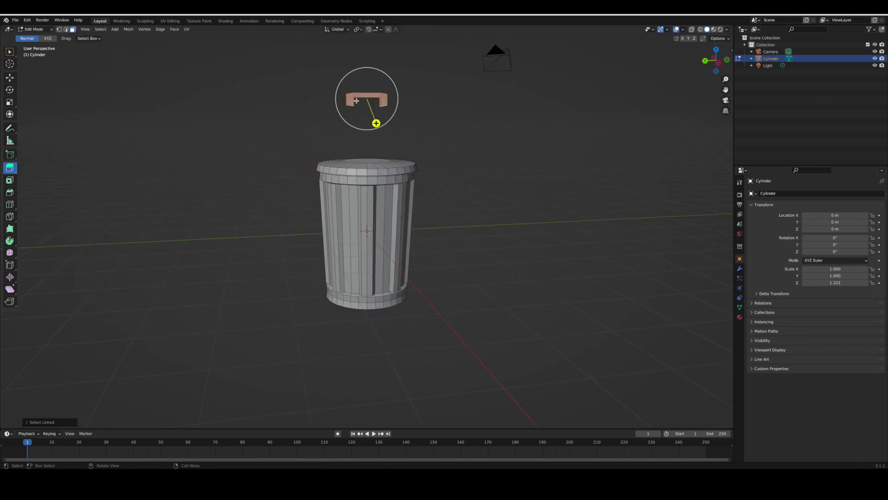
click(14, 78)
drag(368, 66, 393, 128)
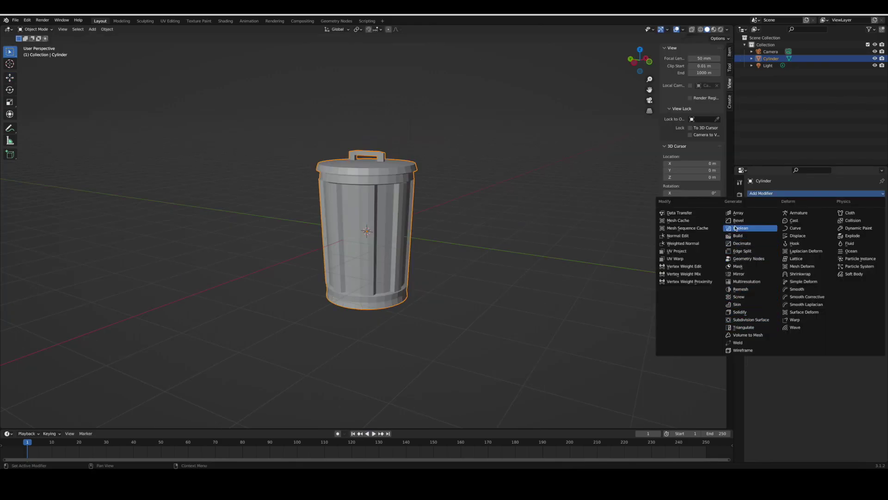
Add Bevel and Subdivision Surface modifiers to the trash can and enter Edit Mode
click(737, 220)
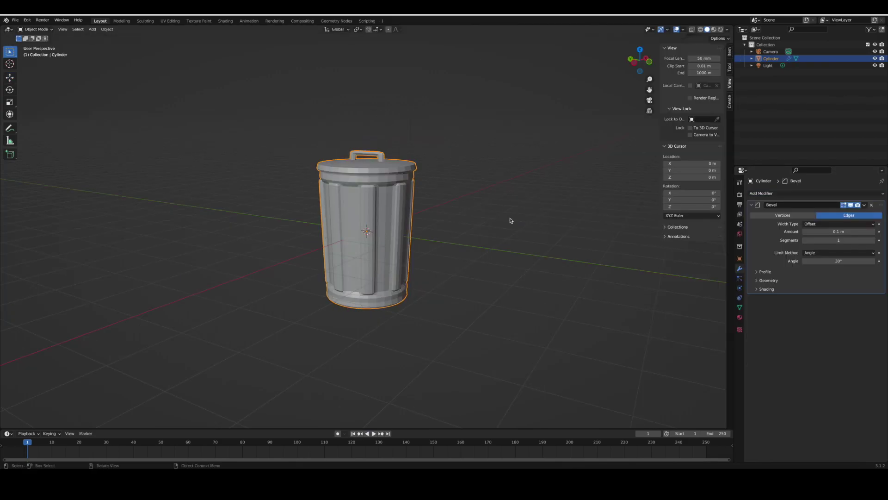
middle_drag(514, 215, 561, 214)
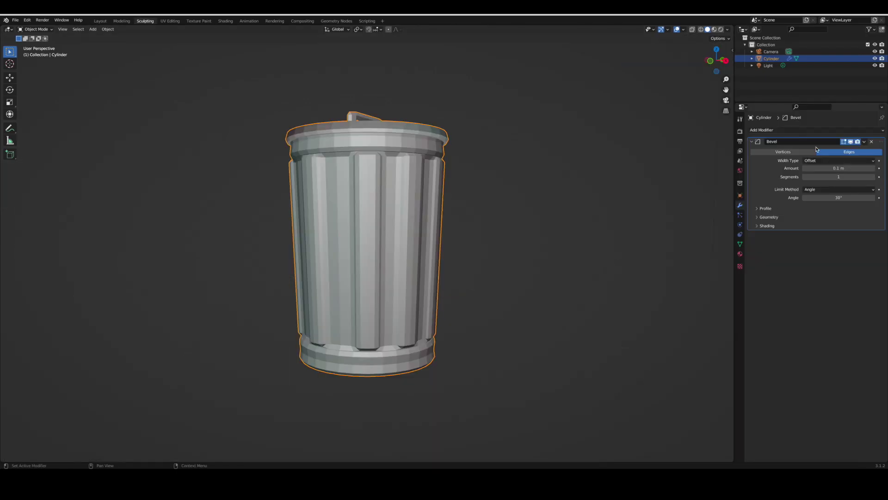
click(807, 130)
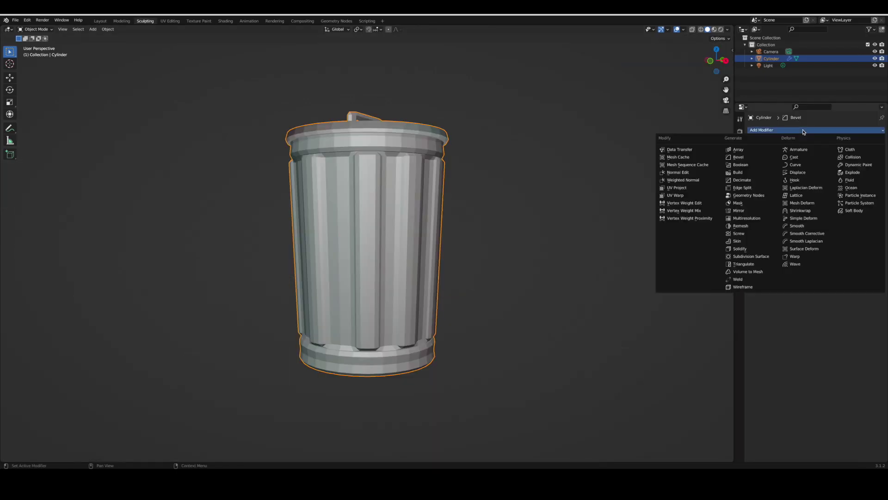
click(765, 257)
key(Tab)
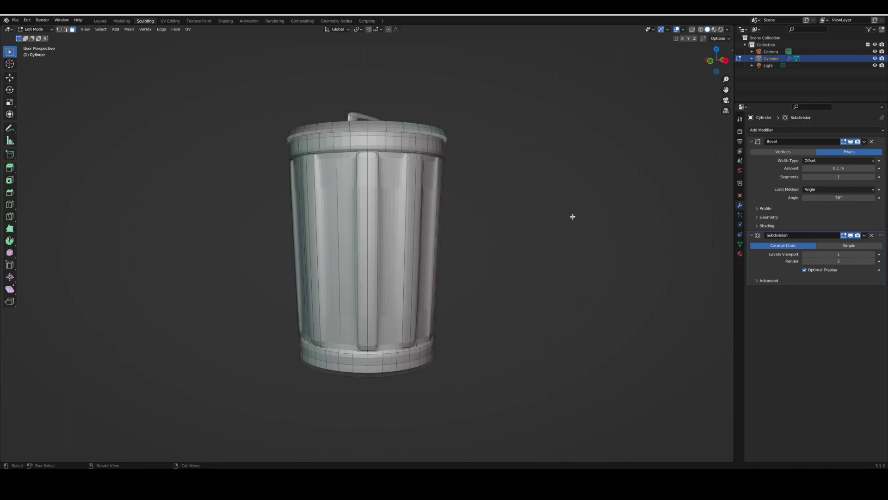
Add horizontal loop cuts around the ribbed body, spaced down its height with the lowest just above the base band
middle_drag(462, 232, 472, 228)
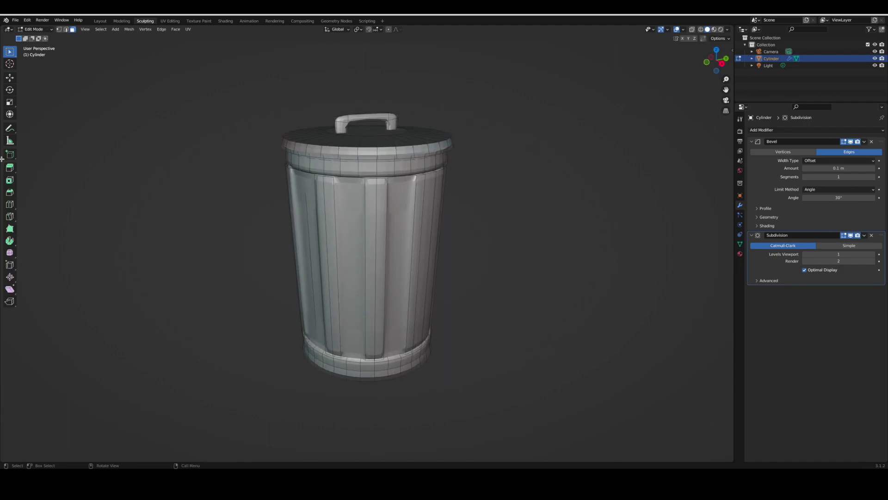
click(10, 204)
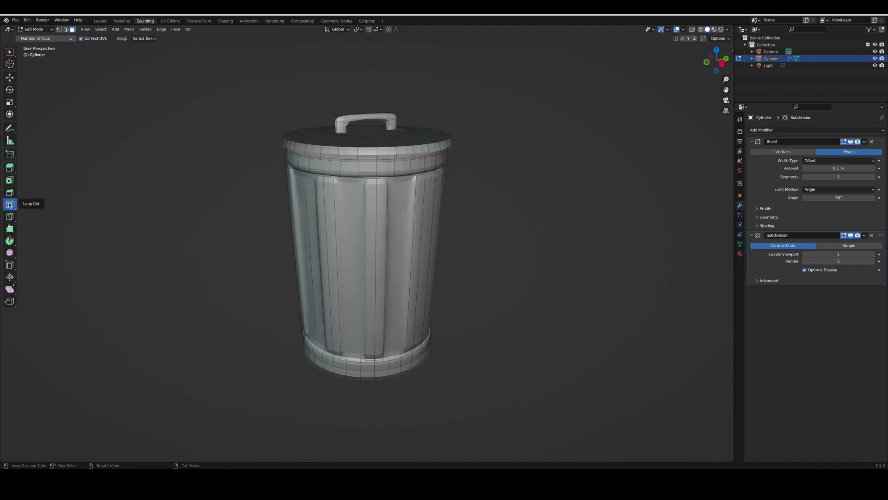
click(369, 243)
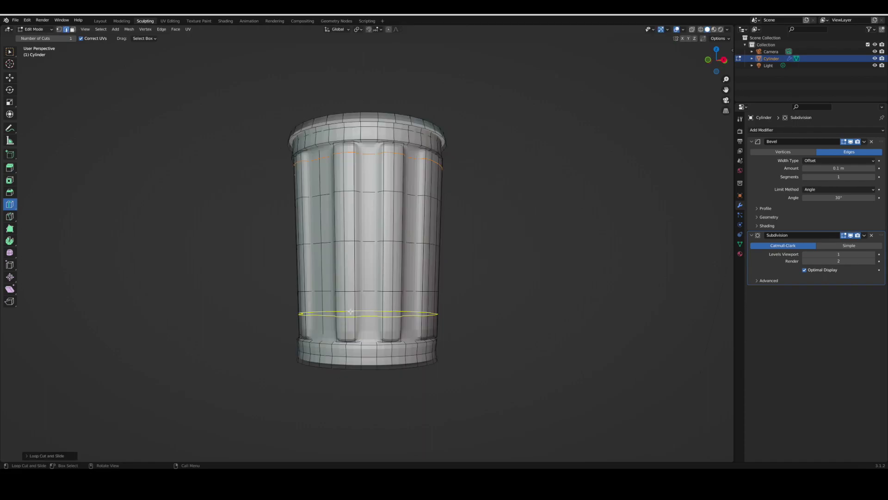
drag(350, 310, 351, 326)
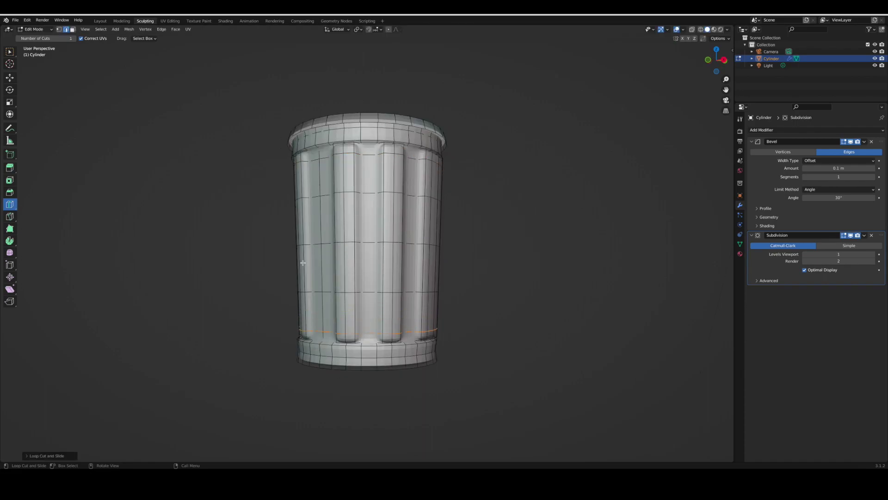
Select individual edges around the ribbed body and move them slightly to give the can's wall small dents
click(10, 78)
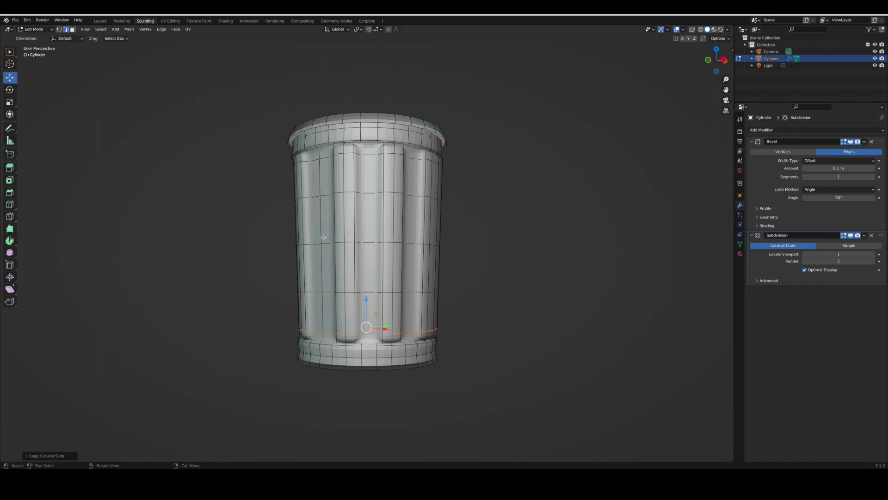
drag(323, 237, 371, 245)
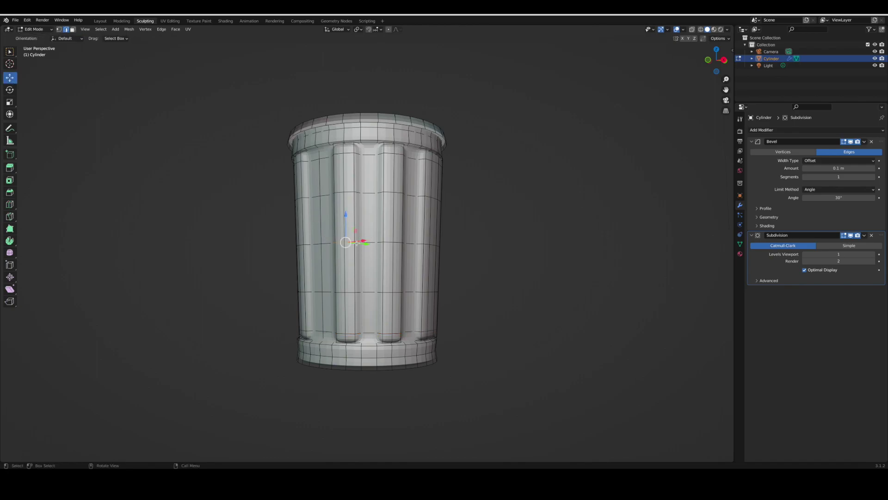
middle_drag(357, 243, 330, 256)
drag(335, 254, 343, 257)
middle_drag(343, 258, 407, 230)
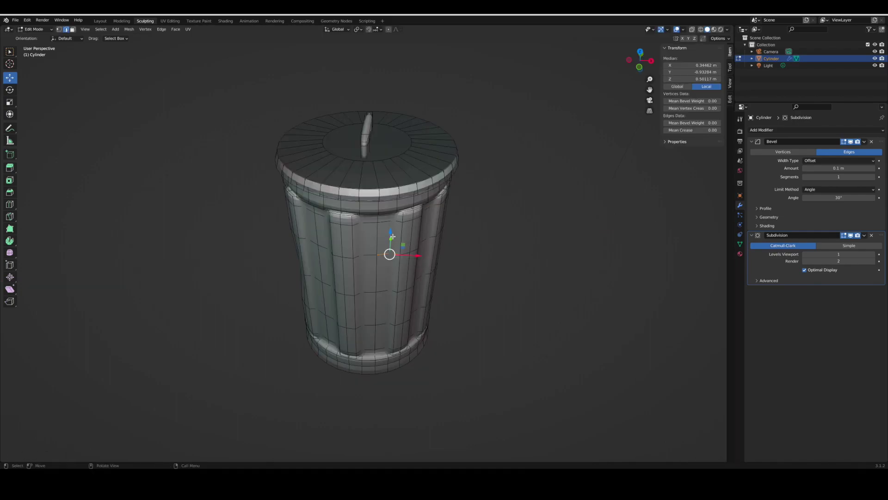
middle_drag(394, 235, 339, 233)
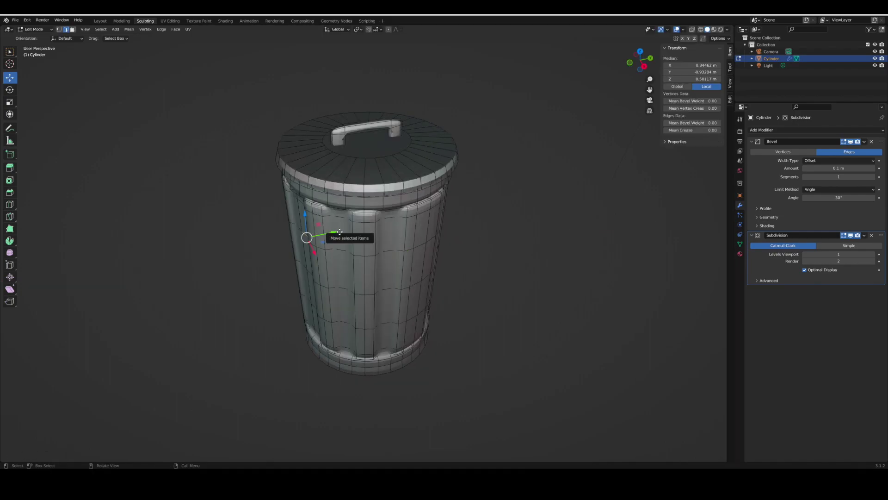
drag(333, 232, 341, 230)
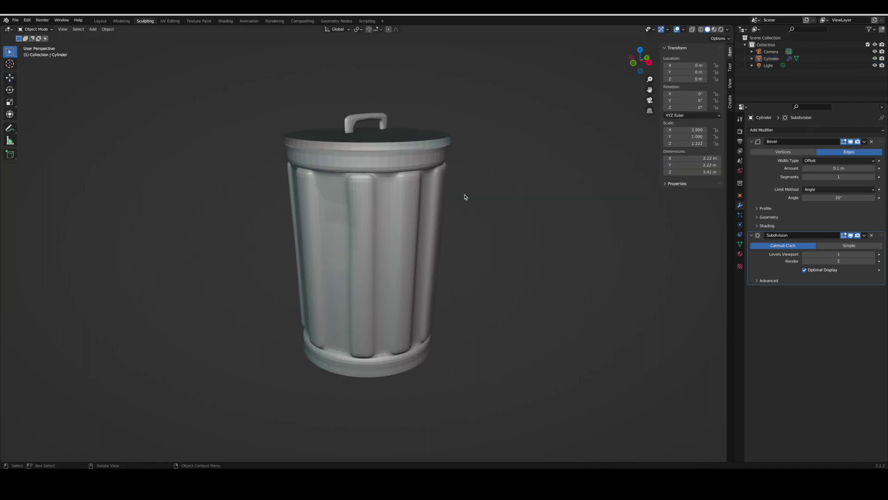
Return to Object Mode and apply Shade Smooth to the trash can
click(443, 197)
right_click(462, 196)
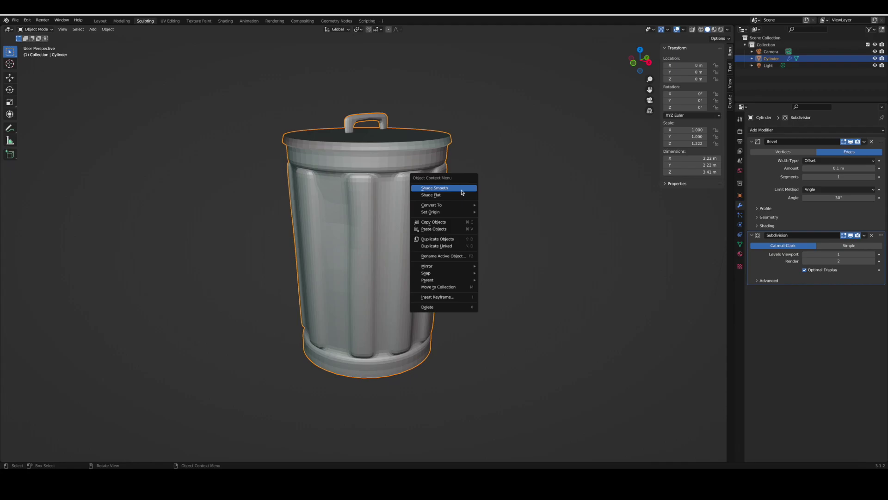
click(461, 192)
click(489, 191)
middle_drag(489, 191, 643, 107)
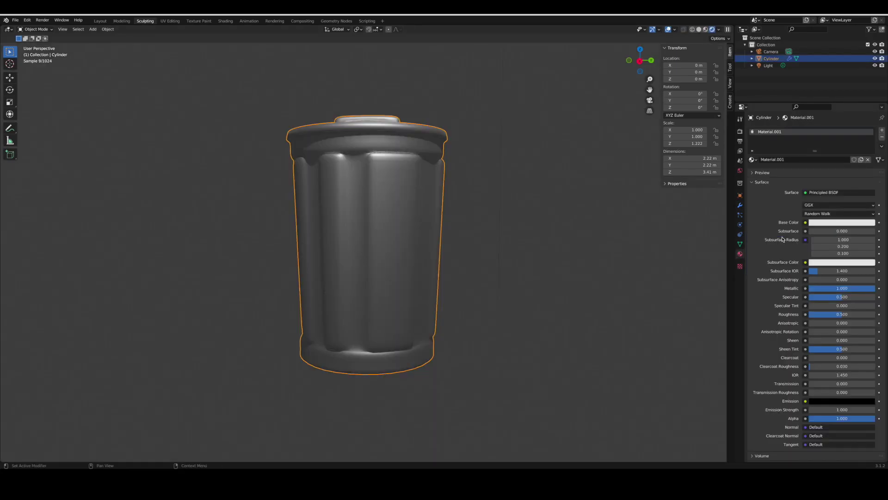
Set the Roughness of the can's metallic material to about 0.396
scroll(817, 228, down, 3)
drag(832, 224, 821, 224)
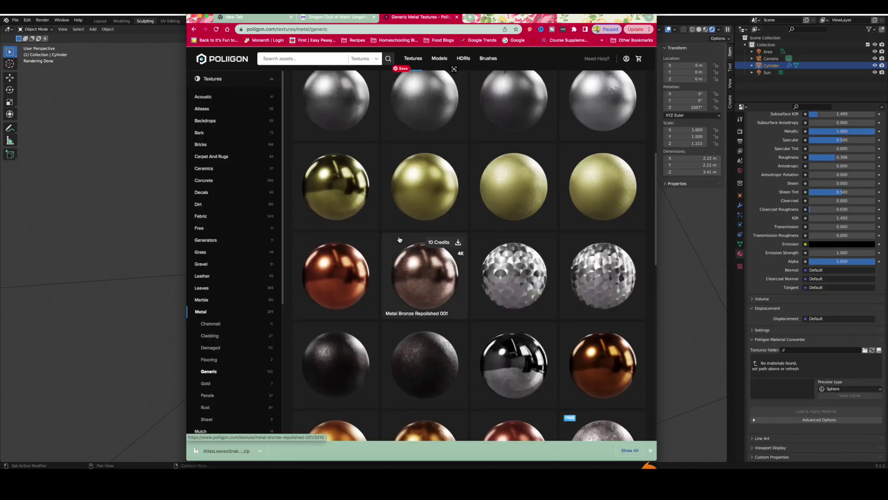
scroll(399, 240, down, 3)
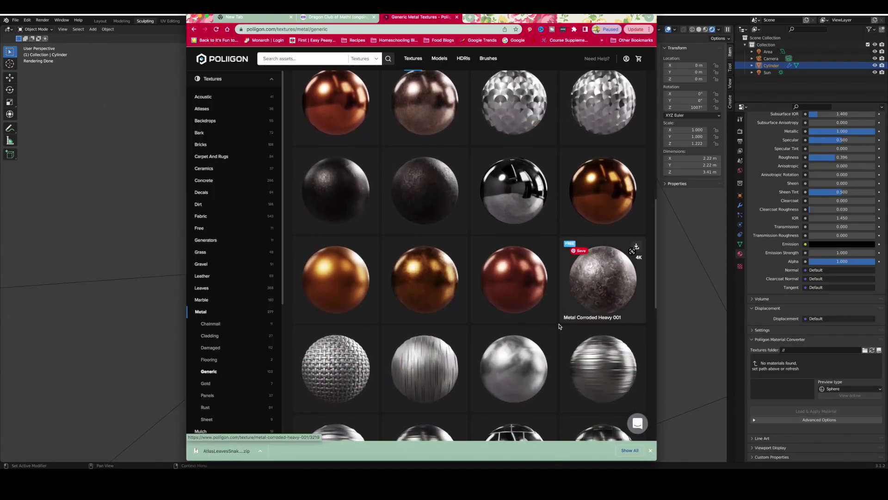
Browse Poliigon's generic metal textures in the web browser and pick the worn galvanized steel texture
scroll(552, 337, down, 5)
scroll(552, 337, down, 5)
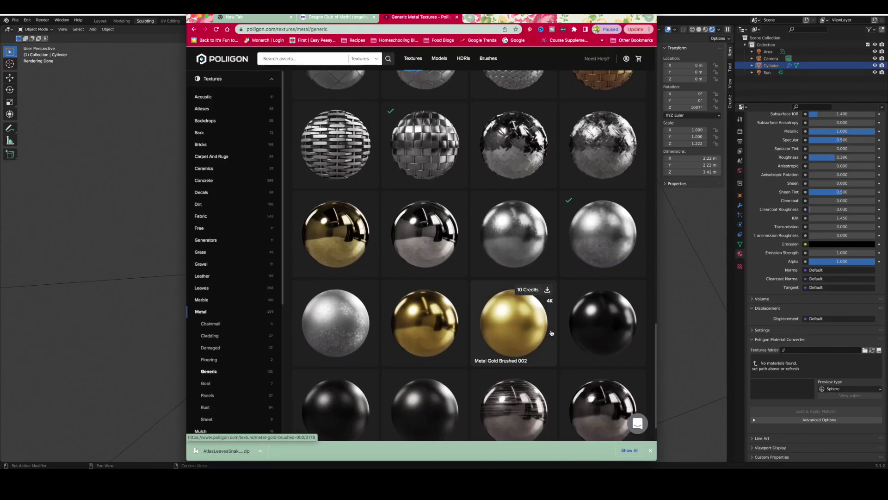
scroll(578, 306, up, 2)
click(607, 307)
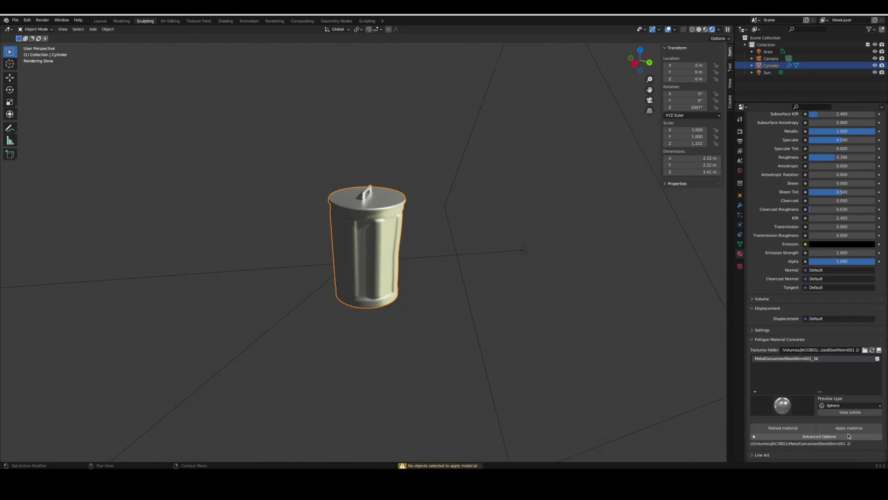
Apply the MetalGalvanizedSteelWorn001_3K material to the trash can with the Poliigon Material Converter and deselect the can
click(838, 430)
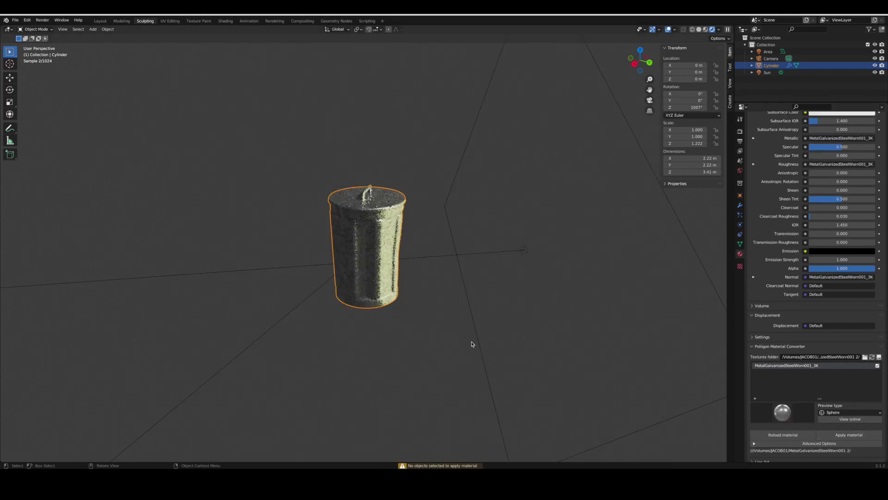
click(454, 326)
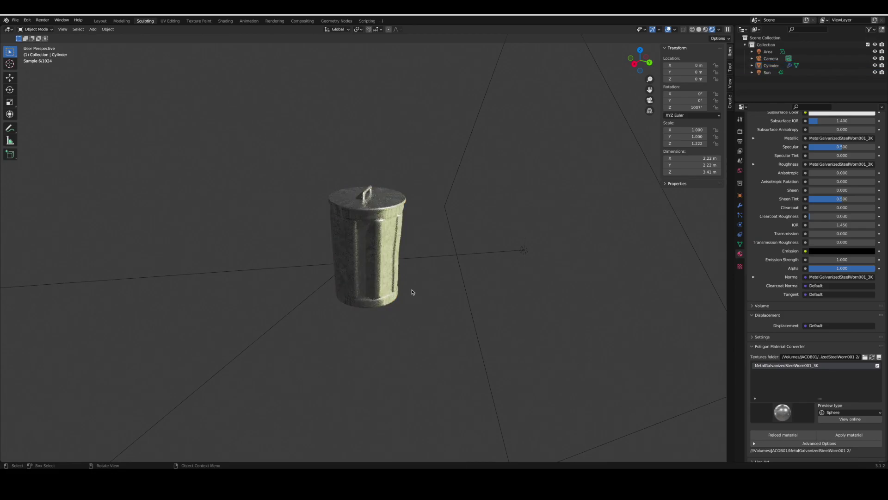
Select the can's entire mesh in Edit Mode and start a Smart UV Project unwrap
click(396, 295)
key(Tab)
key(a)
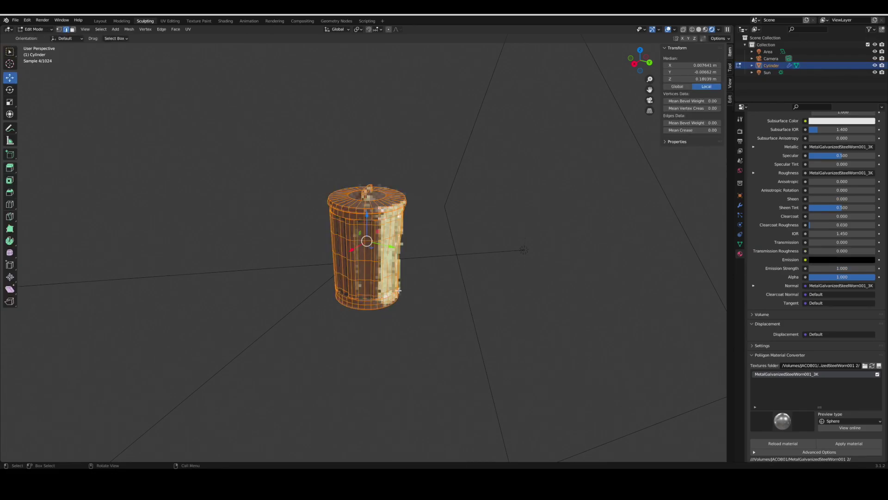
key(u)
click(397, 301)
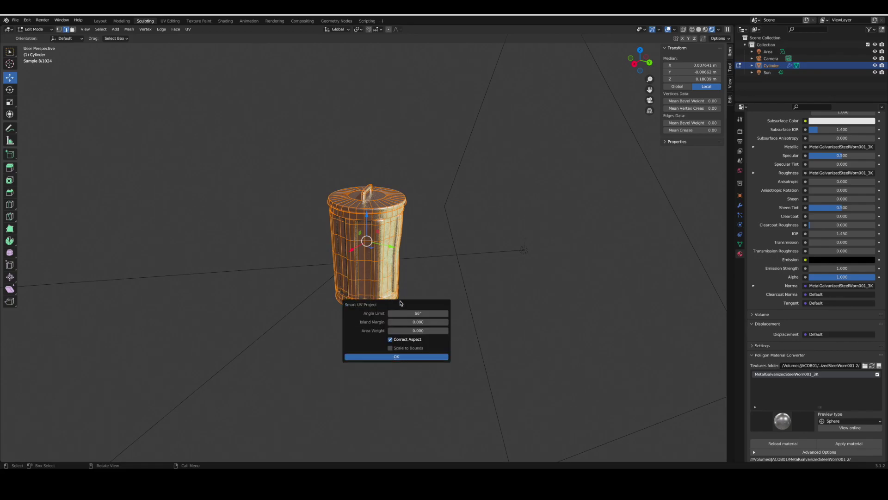